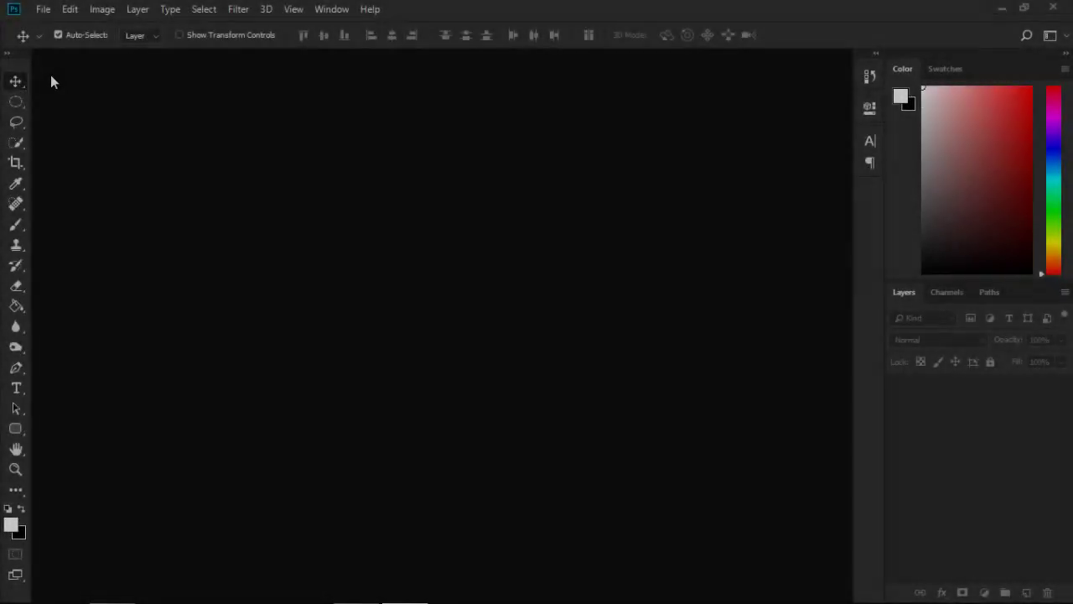
- Create an 820 × 312 px, 300 ppi document named 'Facebook Cover Design' from the recent preset
{"action": "left_click", "coordinate": [41, 9]}
{"action": "left_click", "coordinate": [43, 10]}
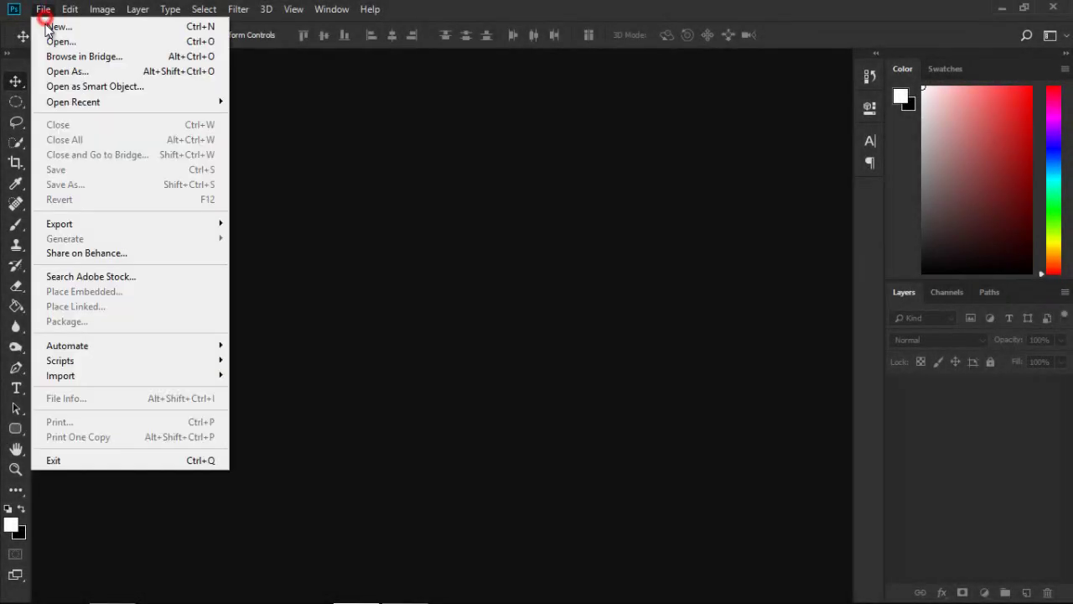
{"action": "left_click", "coordinate": [44, 31]}
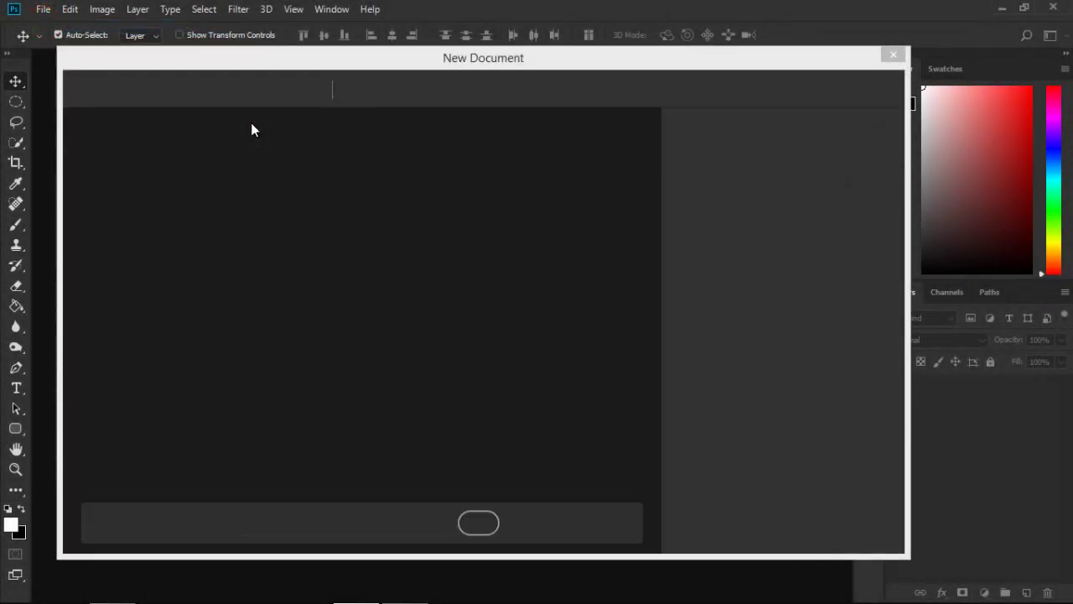
{"action": "left_click", "coordinate": [149, 211]}
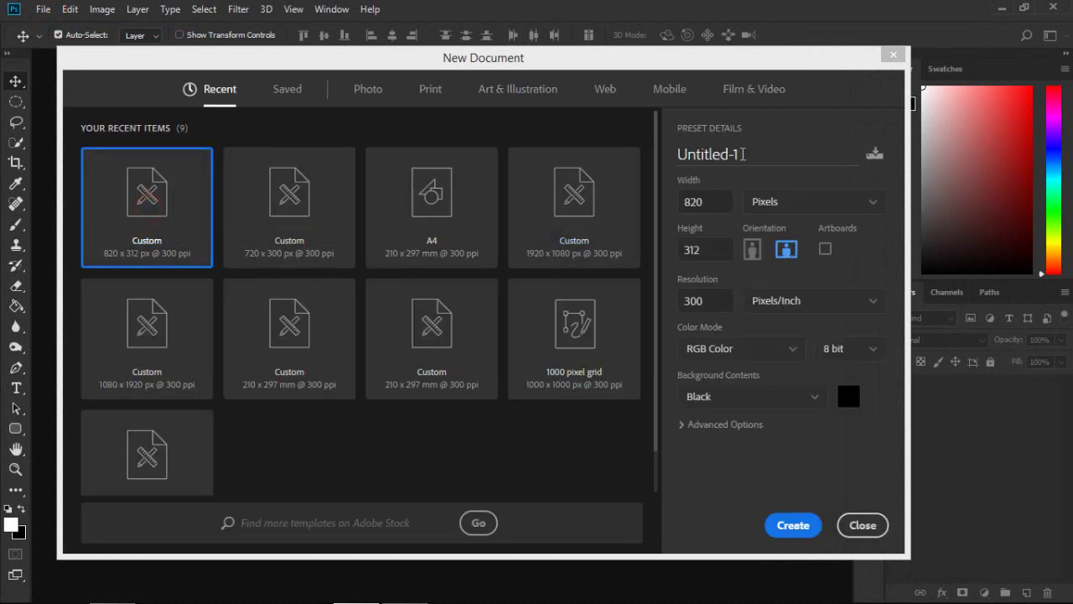
{"action": "left_click", "coordinate": [743, 154]}
{"action": "type", "text": "d"}
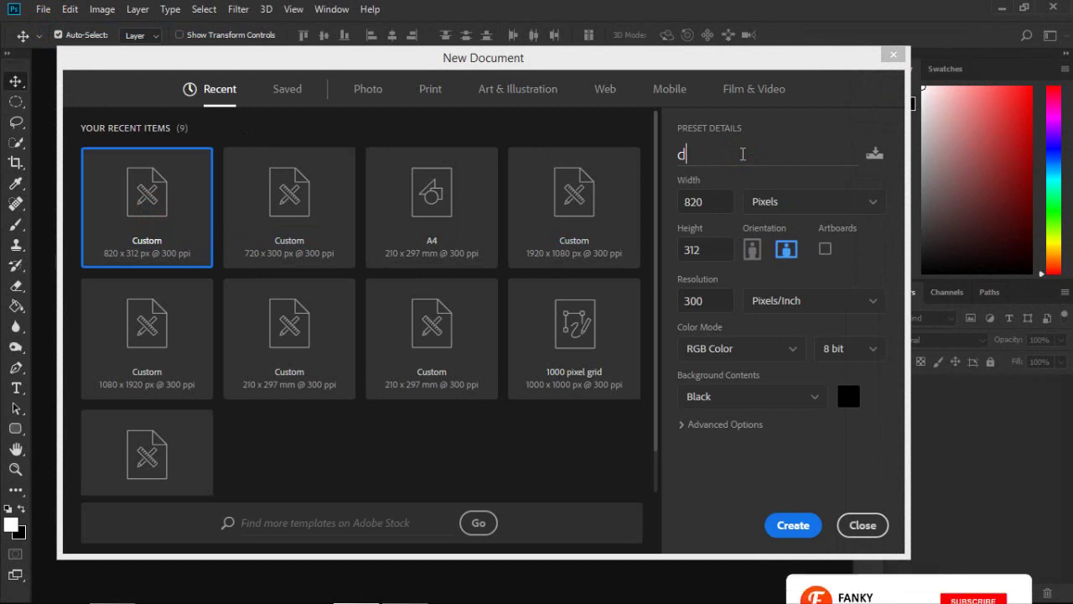
{"action": "key", "text": "BackSpace"}
{"action": "type", "text": "f"}
{"action": "key", "text": "BackSpace"}
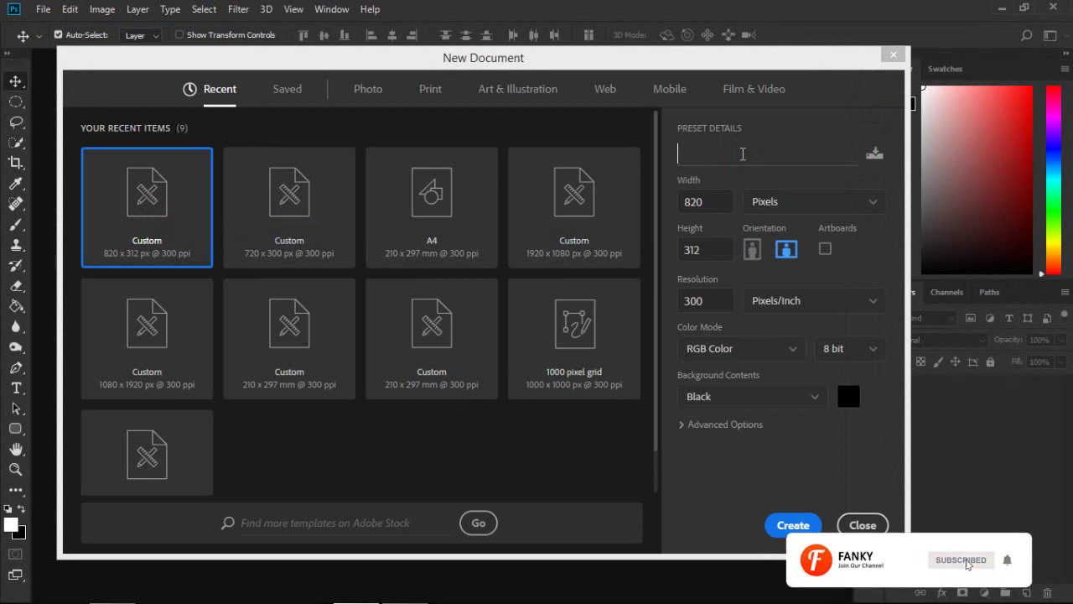
{"action": "type", "text": "Faceboo"}
{"action": "type", "text": "k Cover"}
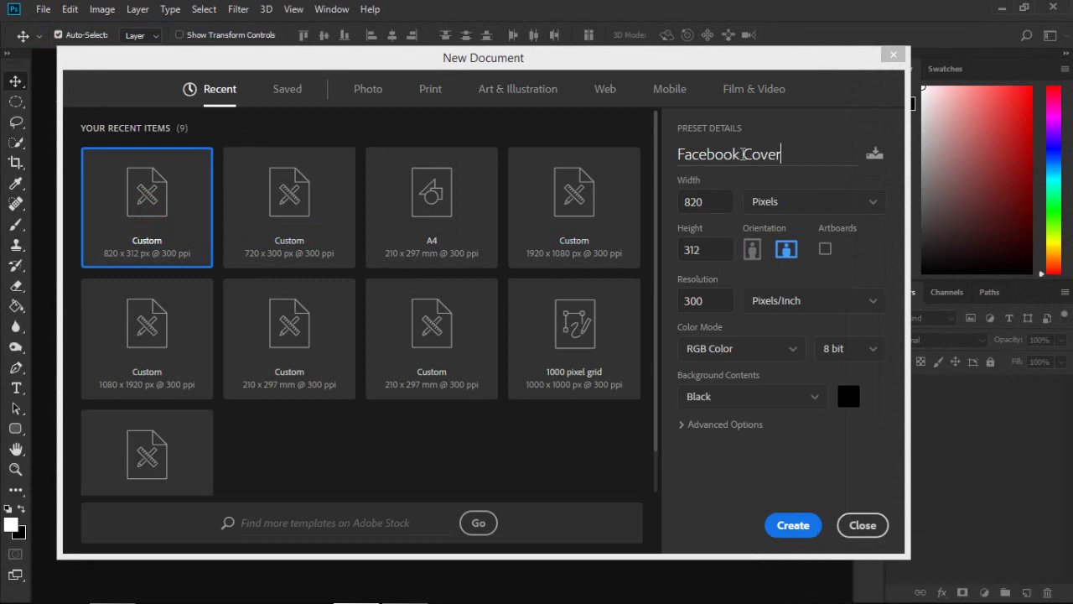
{"action": "type", "text": " Design"}
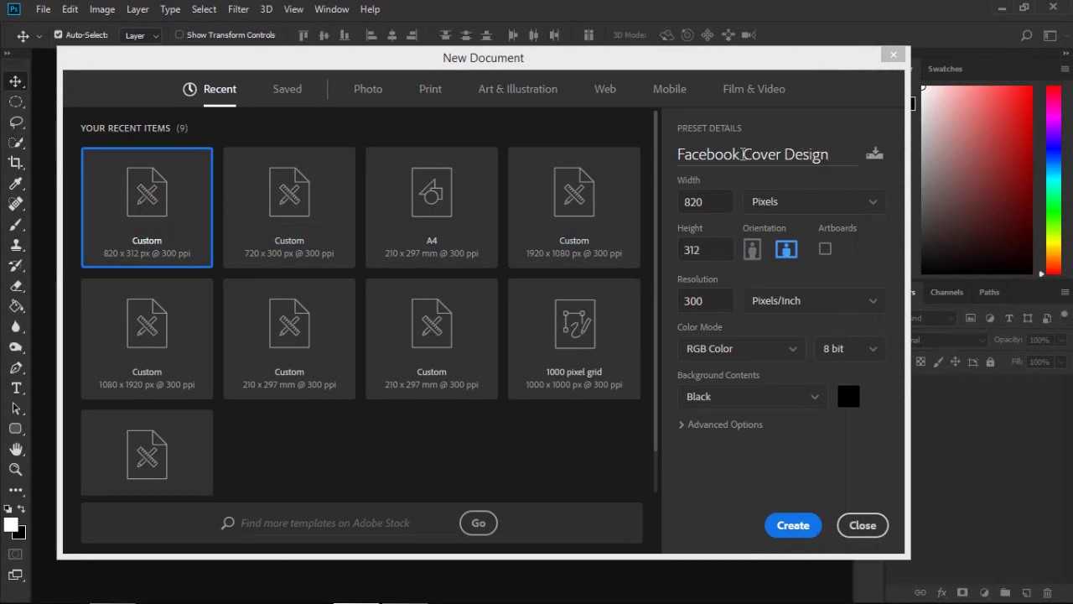
{"action": "key", "text": "Return"}
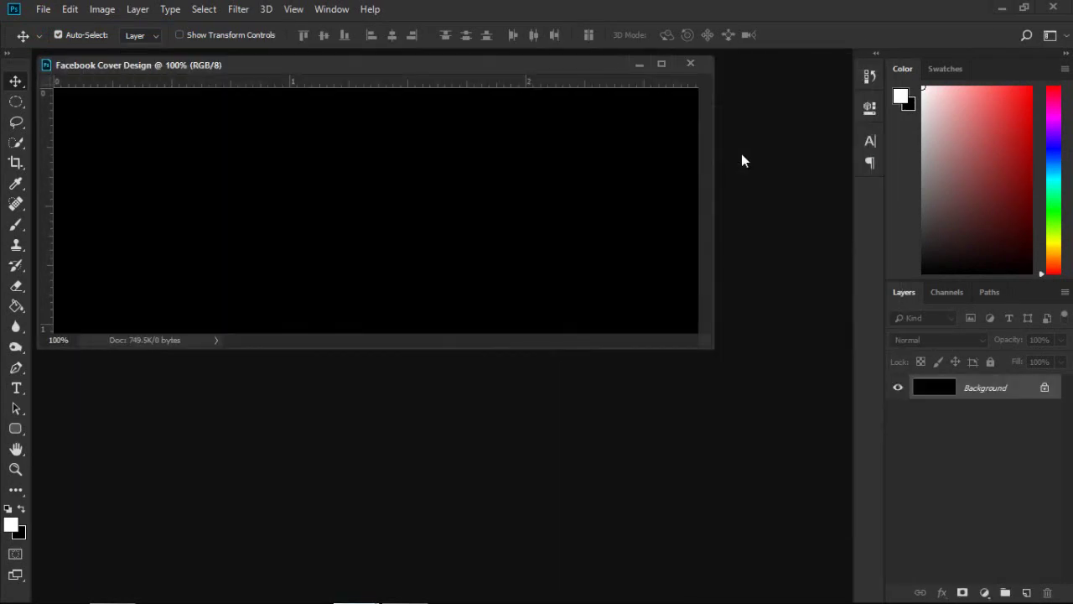
- Add a Black, White Gradient Fill layer at -36.87° angle and 330% scale
{"action": "left_click_drag", "start_coordinate": [461, 63], "coordinate": [479, 51]}
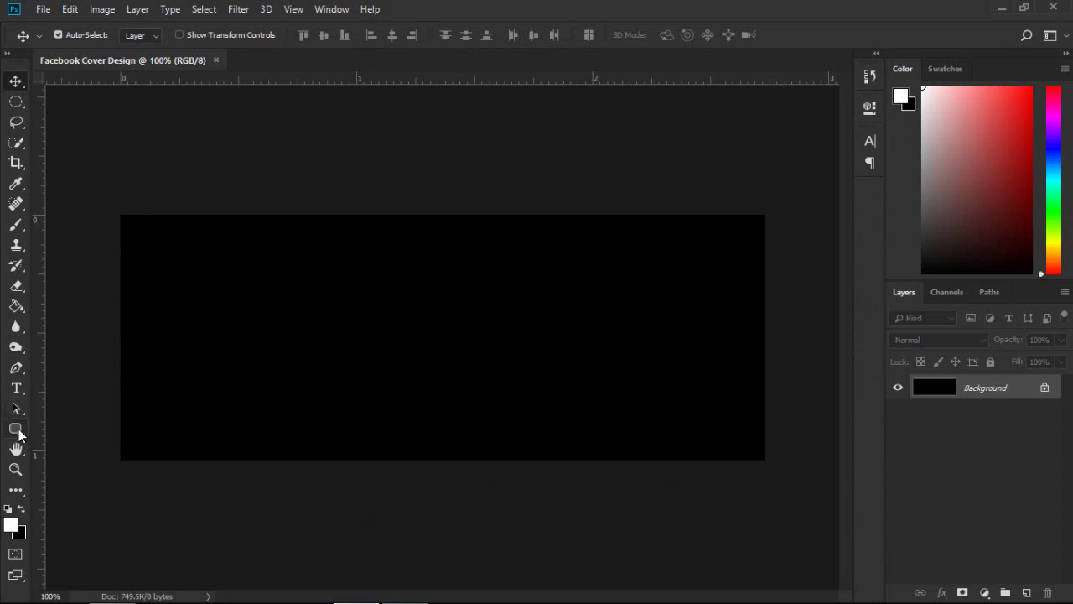
{"action": "left_click", "coordinate": [983, 592]}
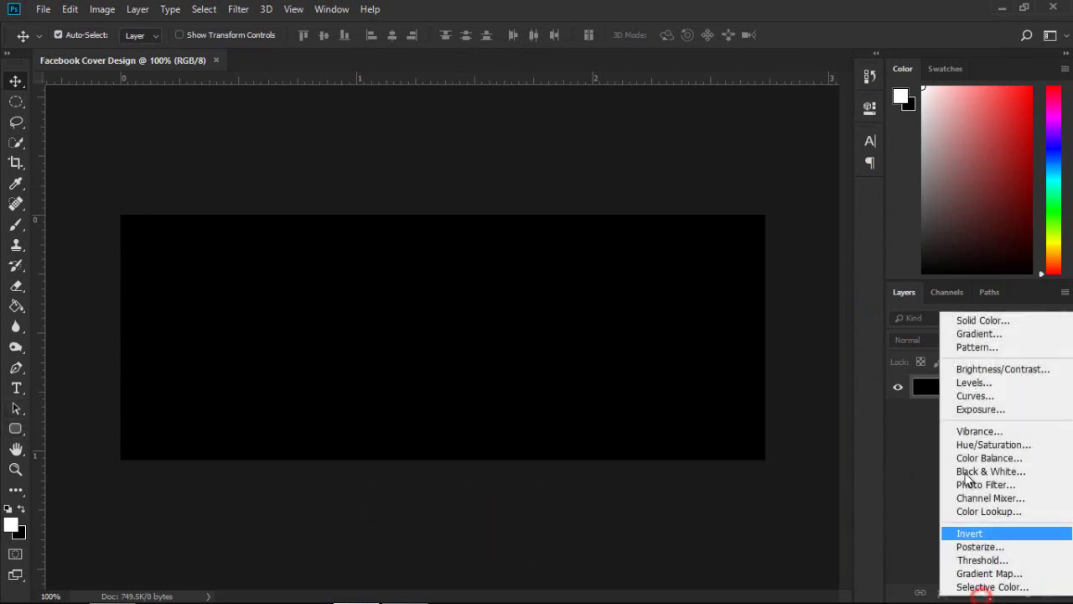
{"action": "left_click", "coordinate": [961, 335]}
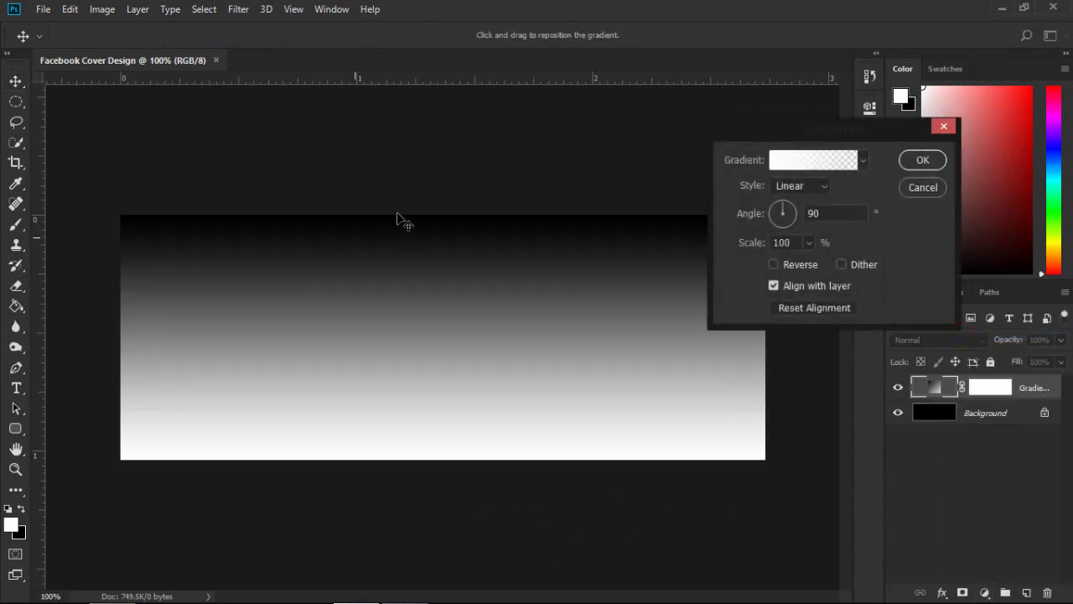
{"action": "left_click", "coordinate": [840, 161]}
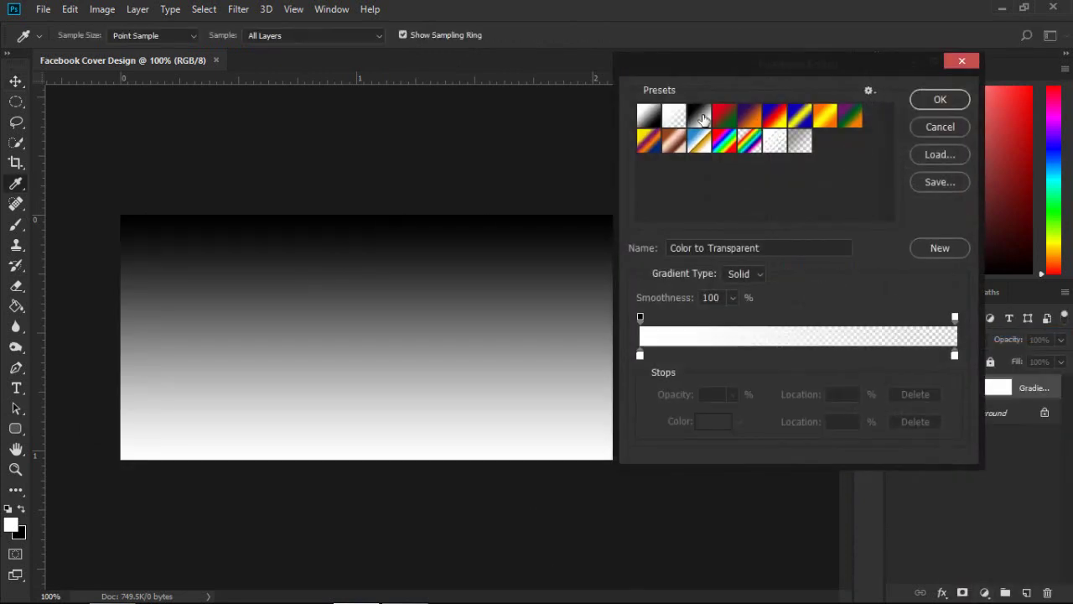
{"action": "left_click", "coordinate": [705, 119]}
{"action": "left_click", "coordinate": [933, 98]}
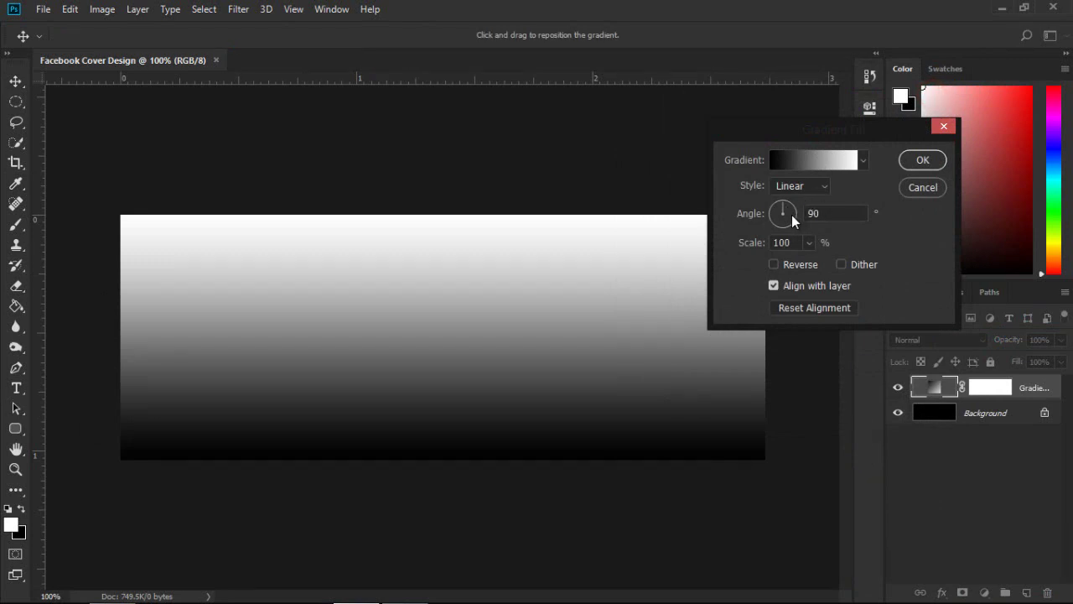
{"action": "left_click_drag", "start_coordinate": [784, 209], "coordinate": [792, 221]}
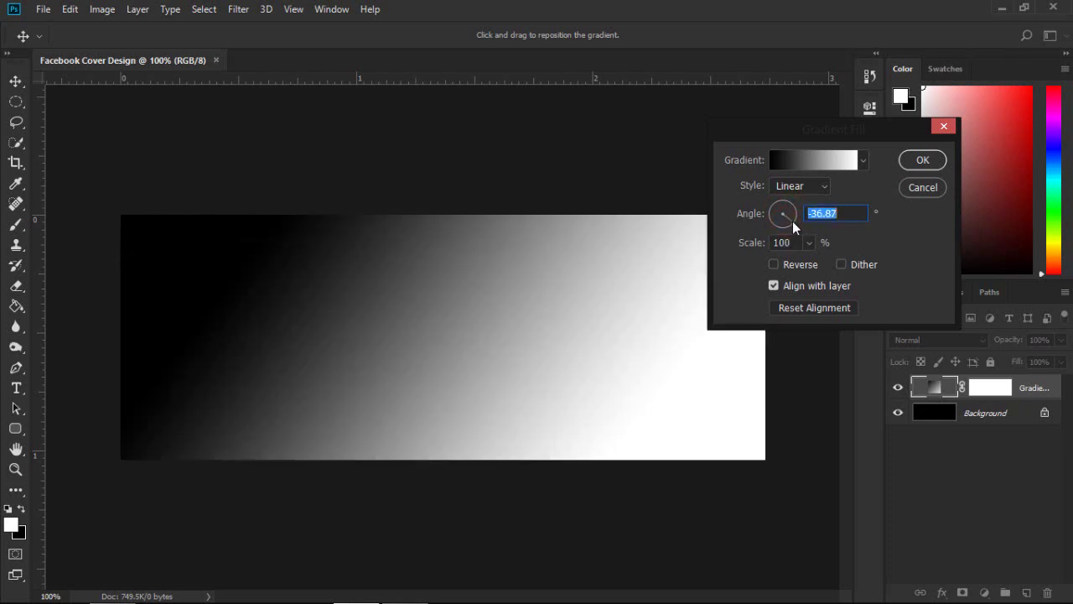
{"action": "left_click", "coordinate": [809, 242]}
{"action": "mouse_move", "coordinate": [810, 263]}
{"action": "left_mouse_down"}
{"action": "mouse_move", "coordinate": [834, 264]}
{"action": "mouse_move", "coordinate": [816, 263]}
{"action": "mouse_move", "coordinate": [826, 267]}
{"action": "left_mouse_up"}
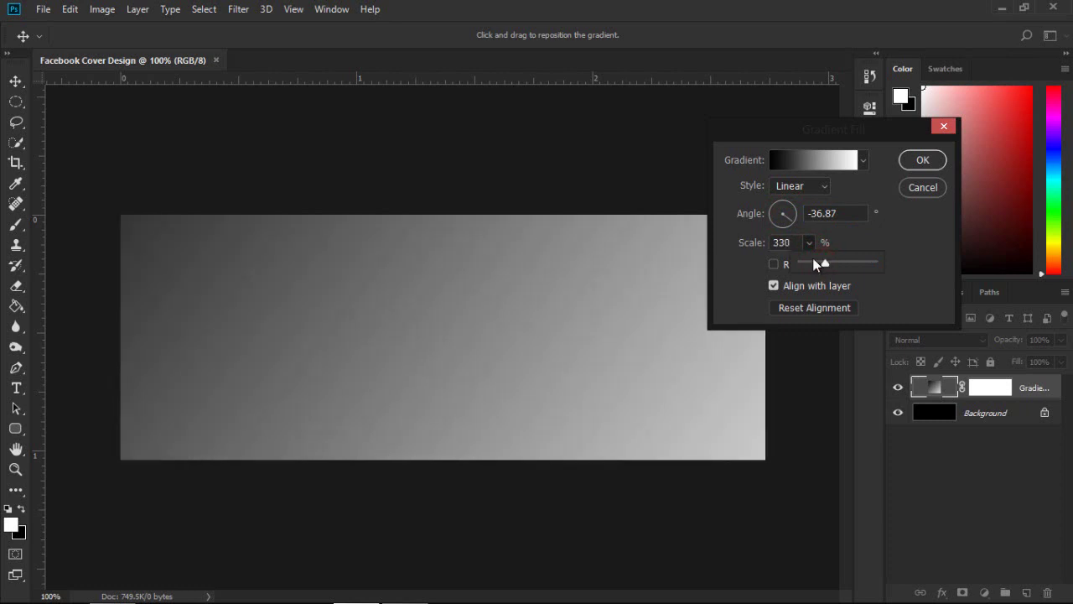
{"action": "left_click", "coordinate": [922, 160]}
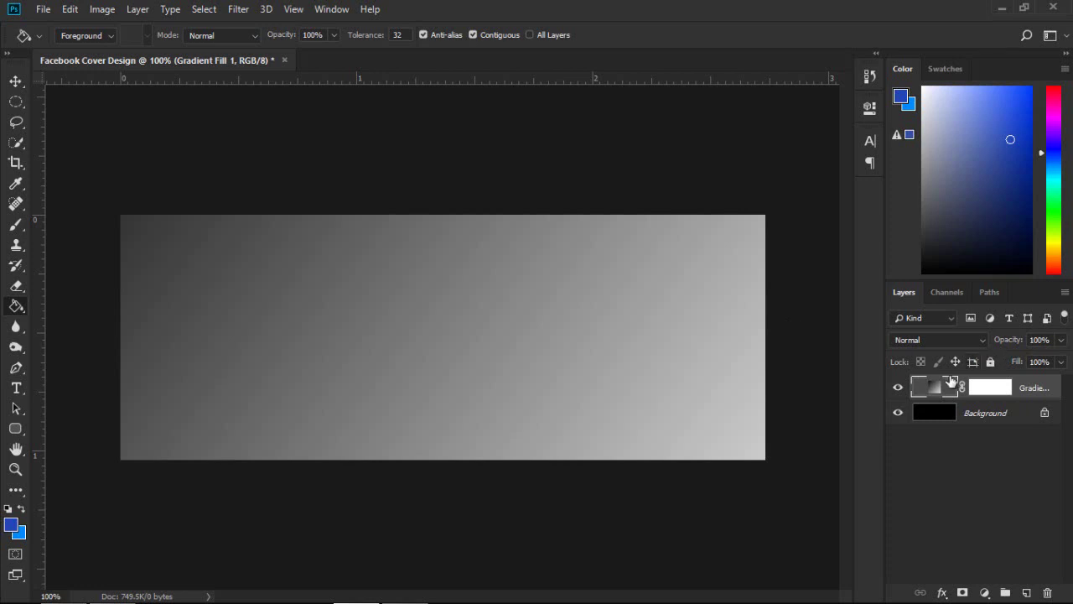
- Change the gradient stops to dark blue #2445b6 and bright blue #0089fb
{"action": "double_click", "coordinate": [935, 388]}
{"action": "left_click", "coordinate": [793, 160]}
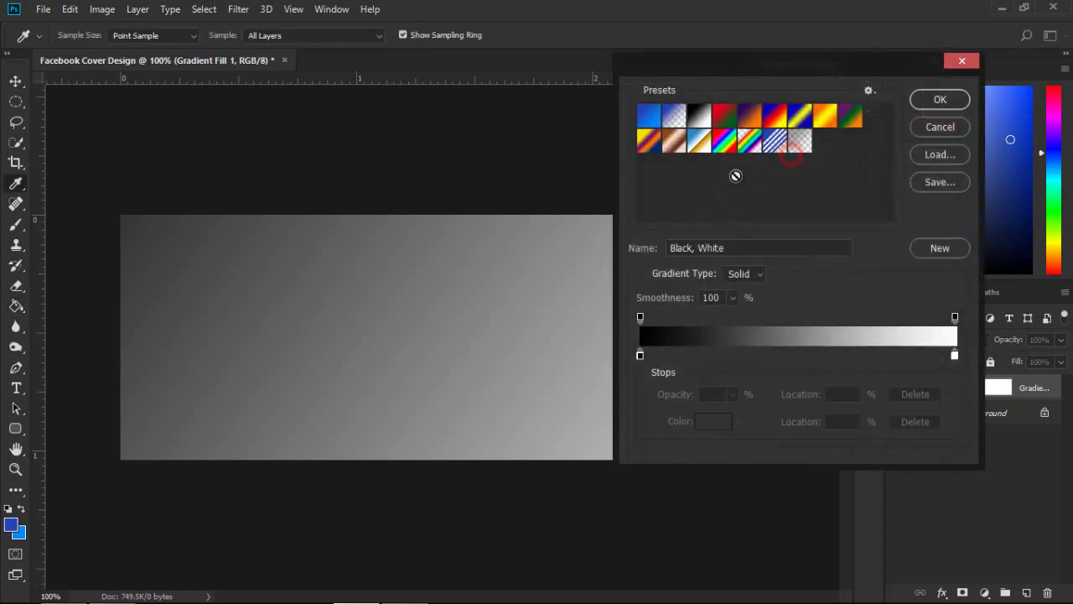
{"action": "left_click", "coordinate": [640, 353]}
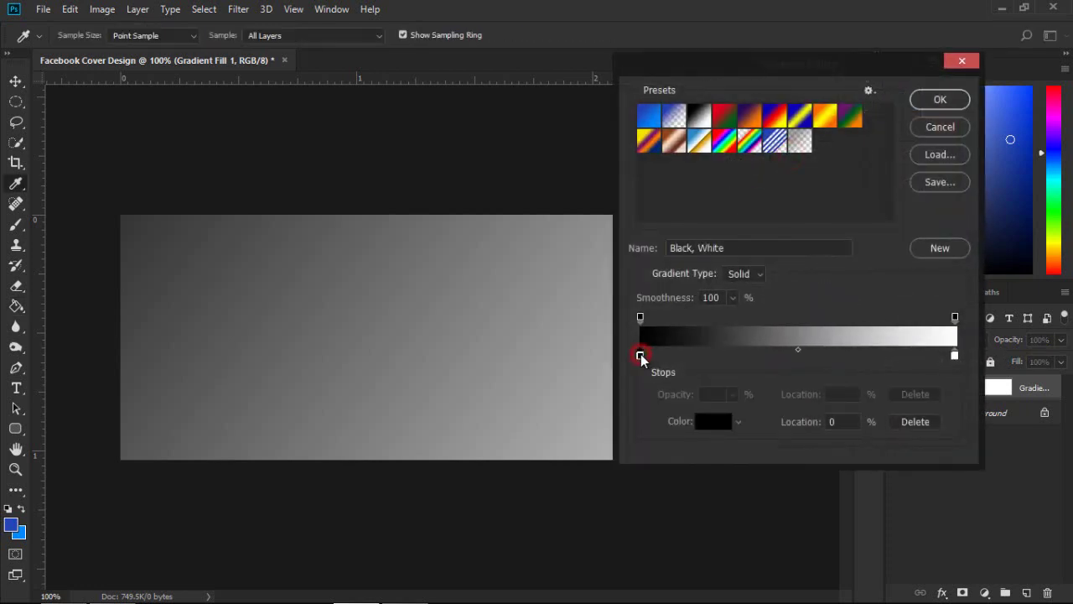
{"action": "left_click", "coordinate": [711, 422]}
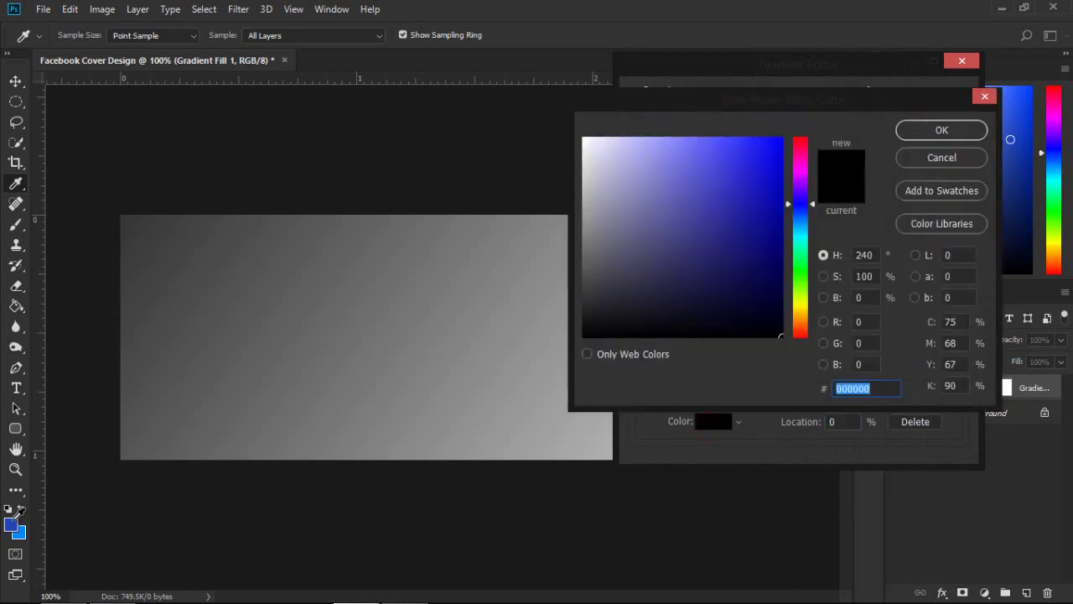
{"action": "type", "text": "2445b6"}
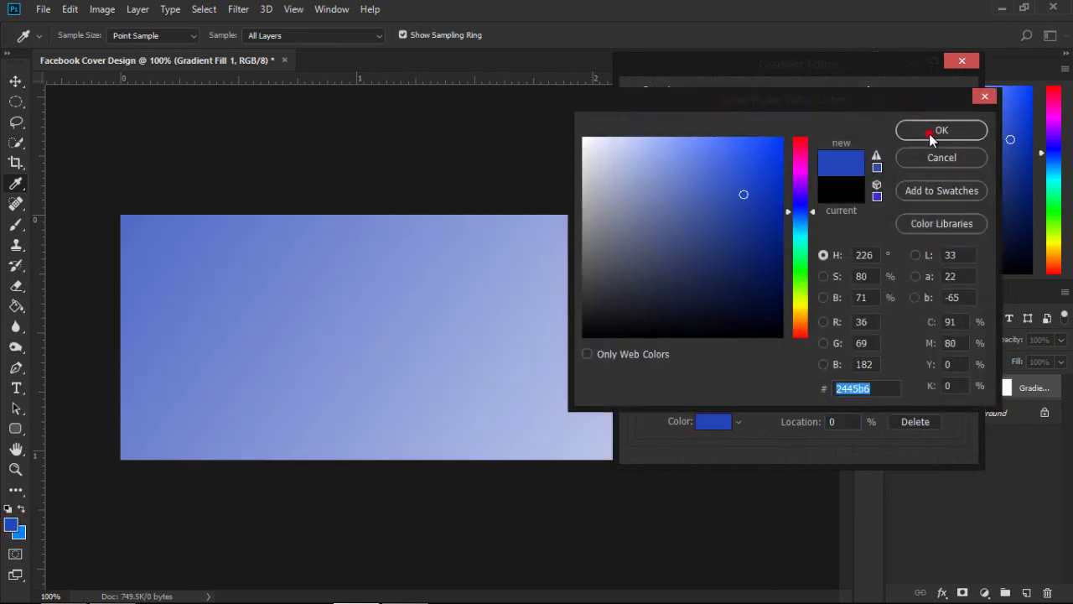
{"action": "left_click", "coordinate": [941, 130]}
{"action": "left_click", "coordinate": [955, 356]}
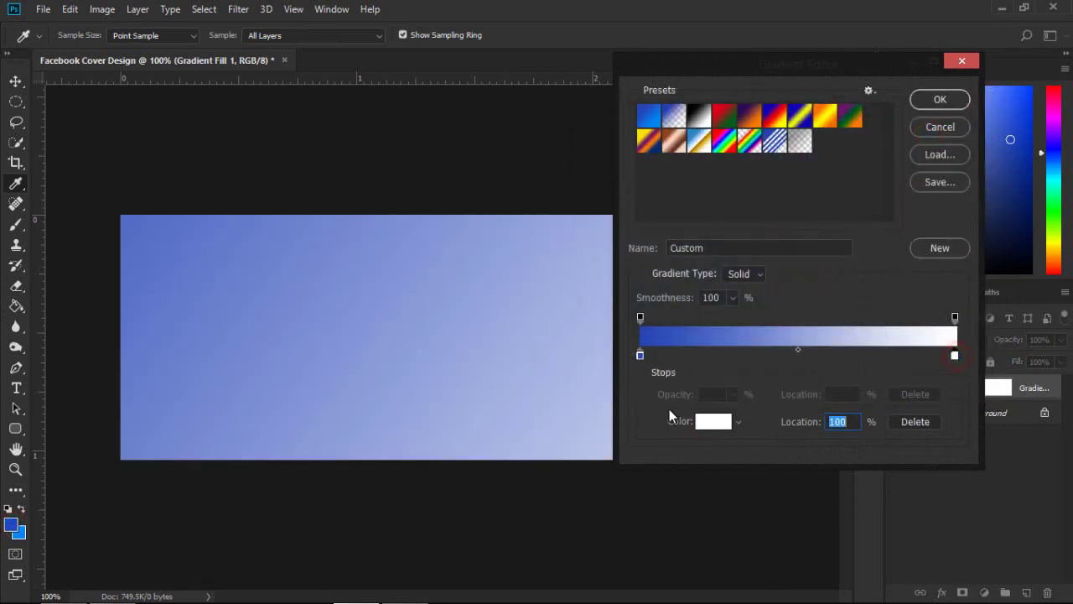
{"action": "left_click", "coordinate": [698, 422]}
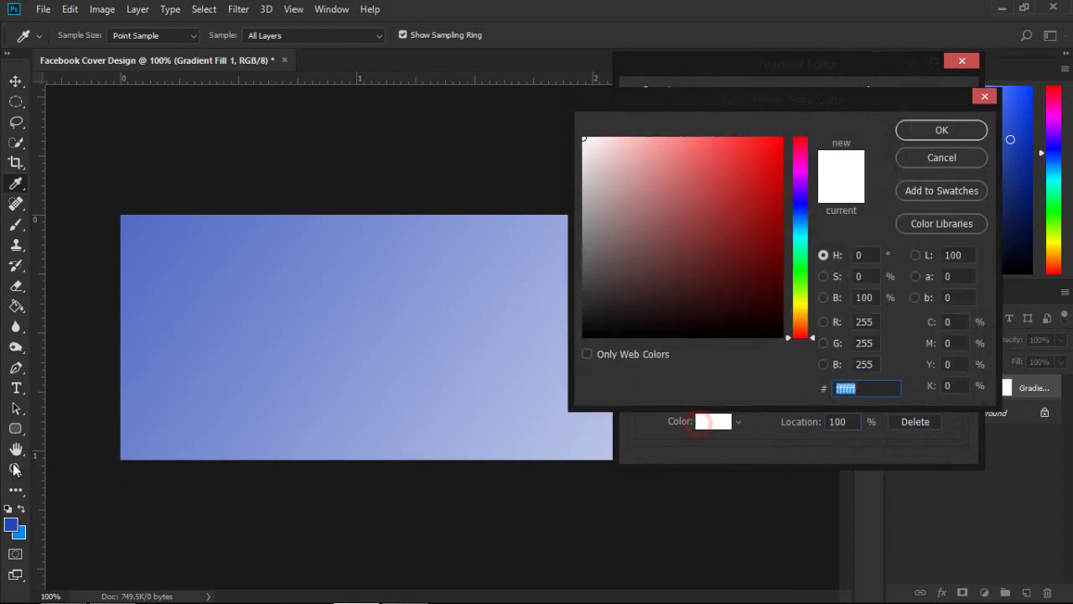
{"action": "left_click", "coordinate": [24, 530]}
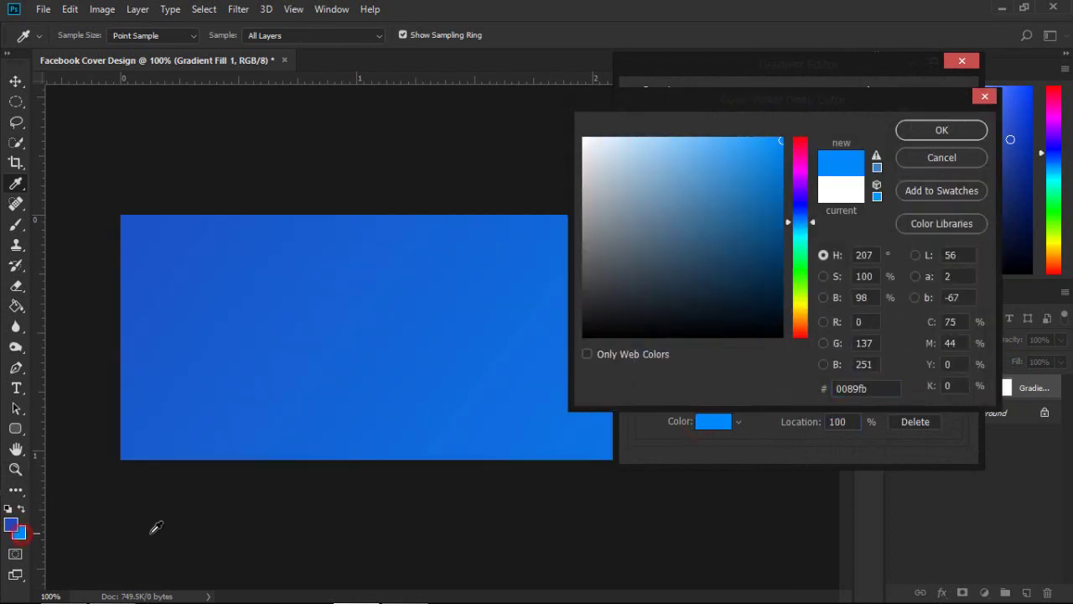
{"action": "left_click", "coordinate": [942, 131]}
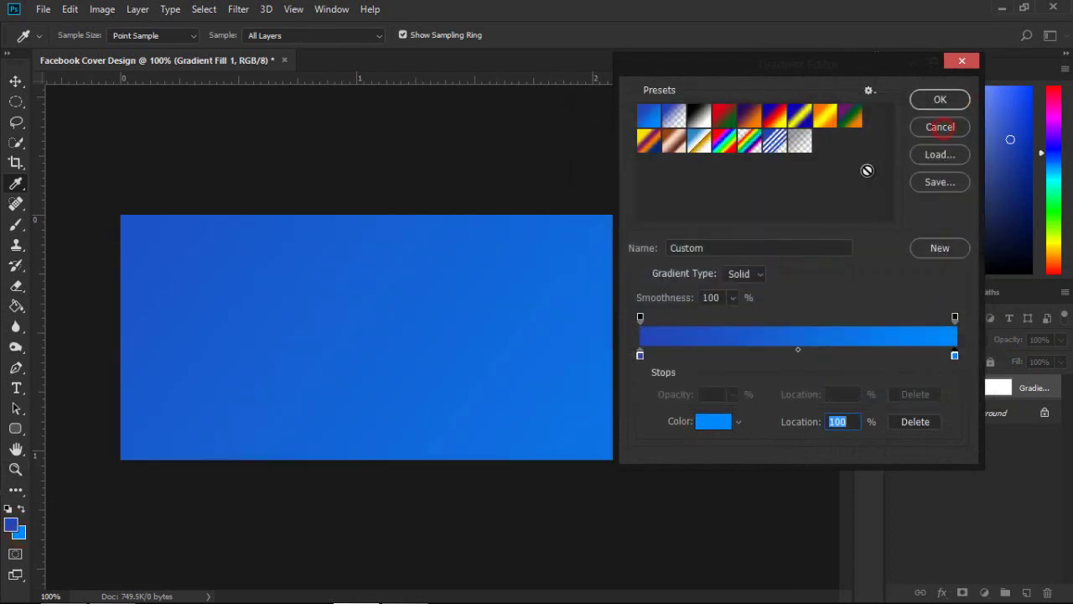
{"action": "left_click", "coordinate": [940, 100]}
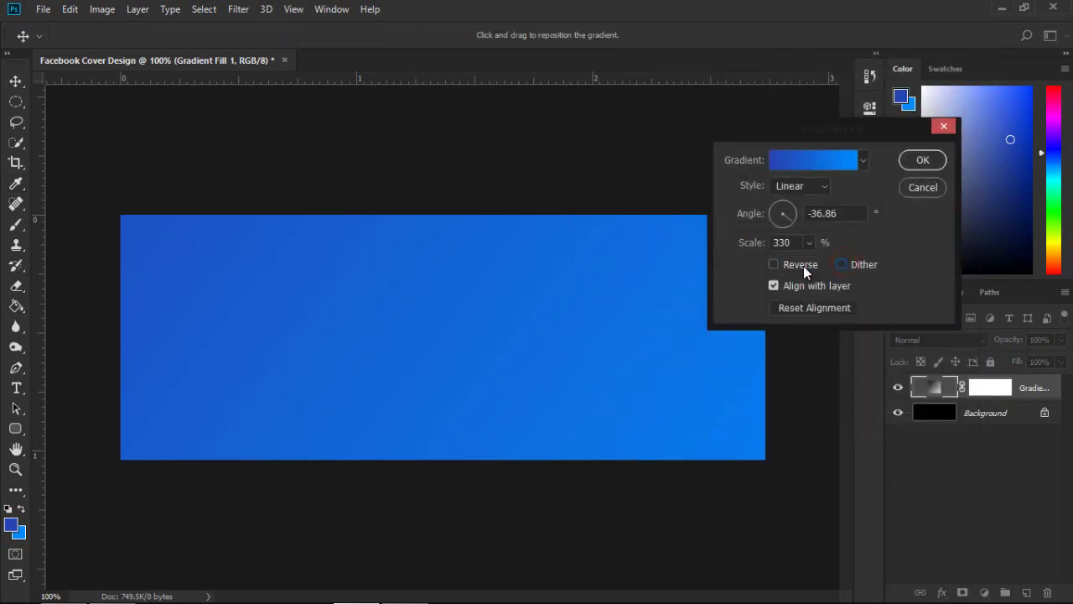
- Reverse the gradient, set its scale to 56% and apply it
{"action": "left_click", "coordinate": [791, 262]}
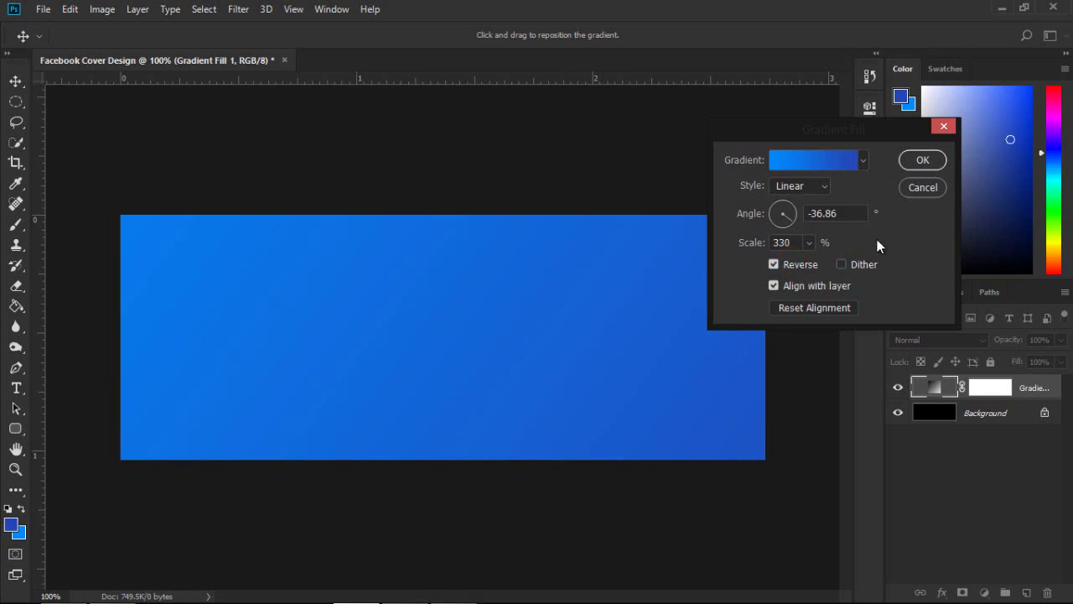
{"action": "left_click", "coordinate": [810, 242]}
{"action": "left_click_drag", "start_coordinate": [808, 262], "coordinate": [788, 259]}
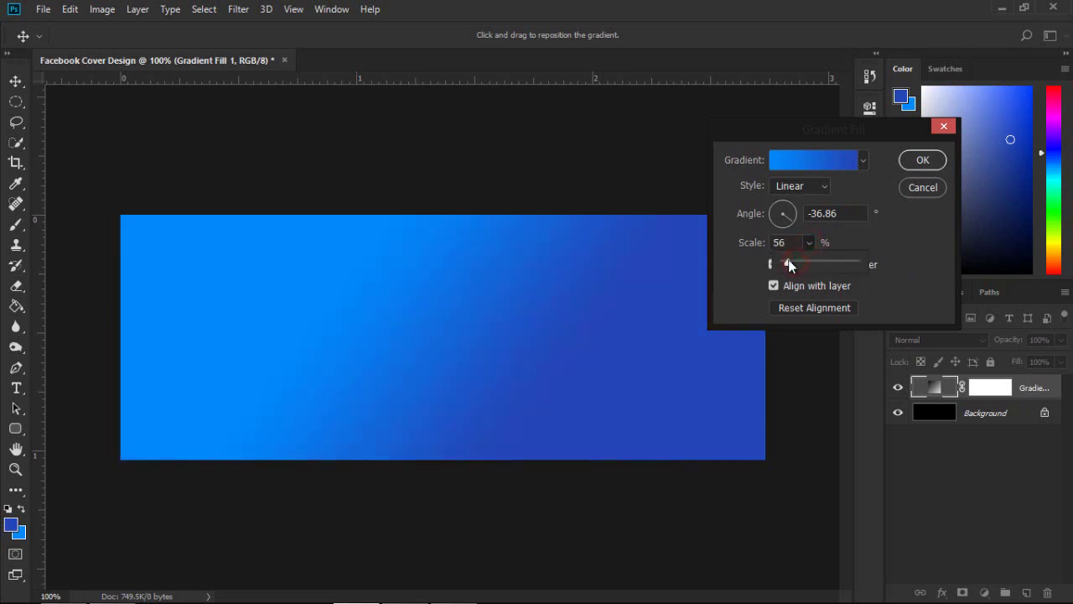
{"action": "left_click", "coordinate": [923, 160]}
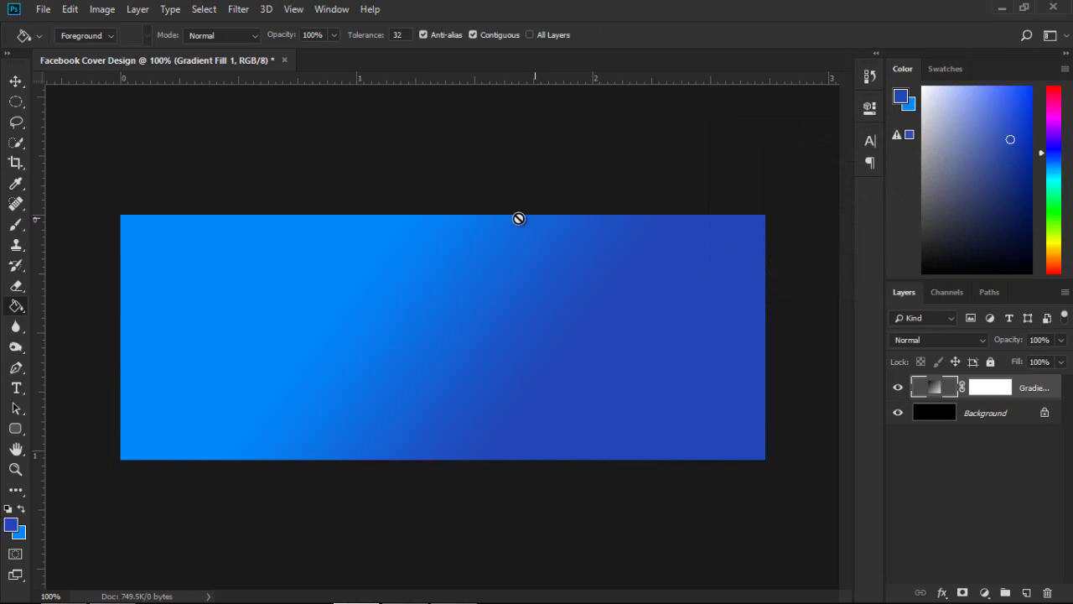
- Draw a thin rounded rectangle bar across the cover's upper left
{"action": "left_click", "coordinate": [15, 429]}
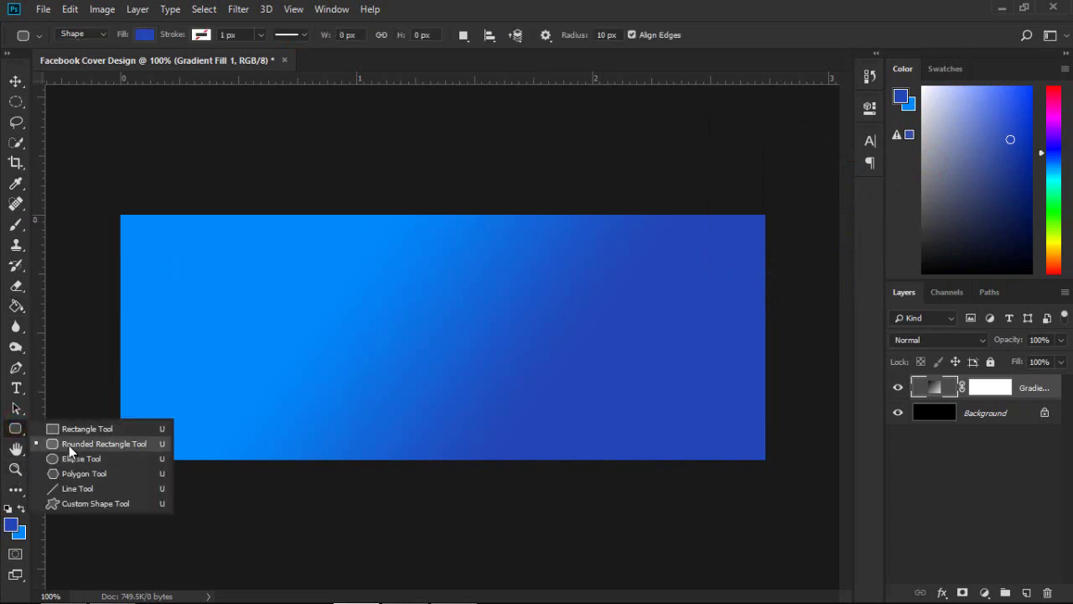
{"action": "left_click", "coordinate": [84, 444]}
{"action": "left_click_drag", "start_coordinate": [271, 273], "coordinate": [480, 305]}
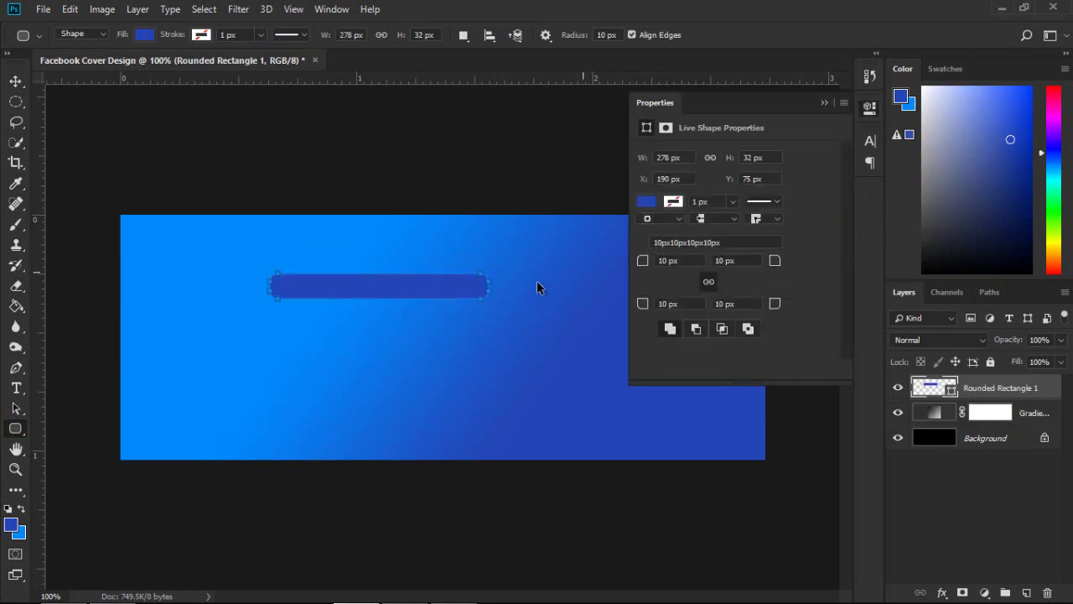
{"action": "key", "text": "ctrl+z"}
{"action": "left_click_drag", "start_coordinate": [271, 277], "coordinate": [547, 302]}
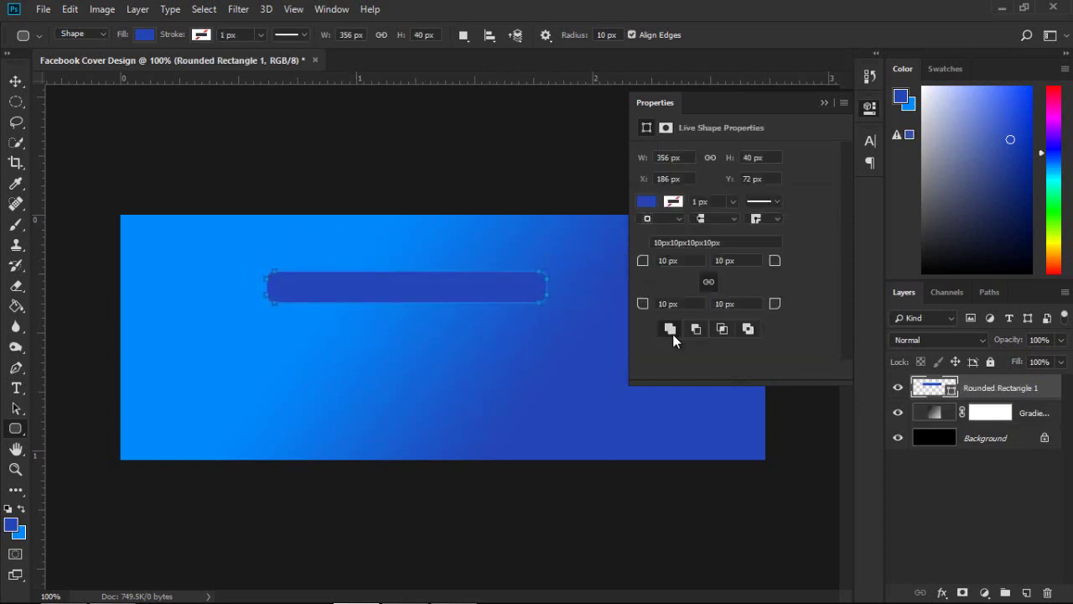
- Give the bar 20 px corner radius and a solid black fill
{"action": "left_click_drag", "start_coordinate": [642, 265], "coordinate": [743, 269]}
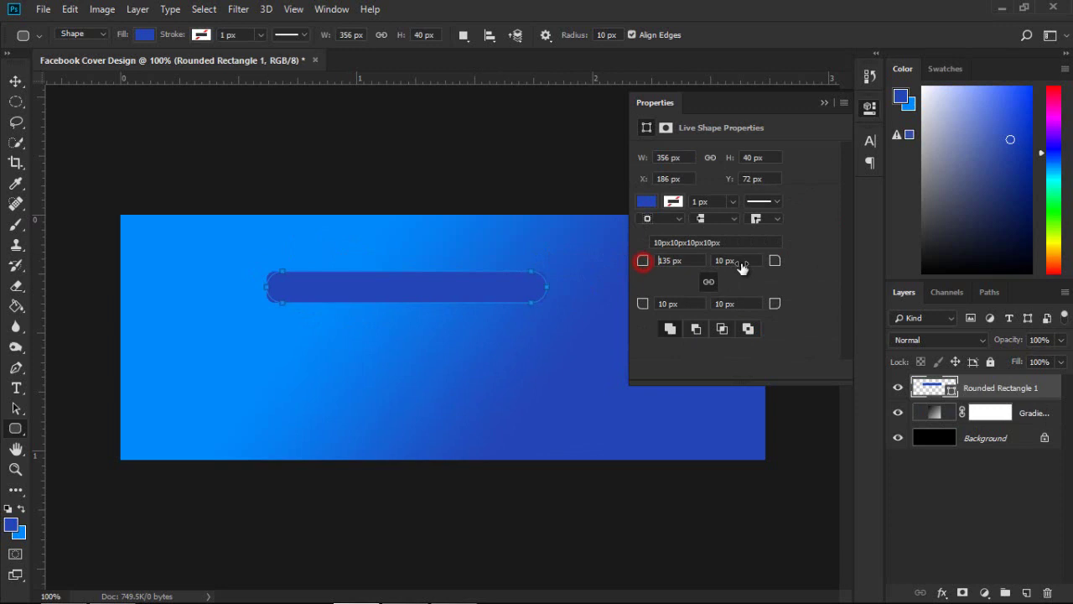
{"action": "left_click", "coordinate": [648, 203]}
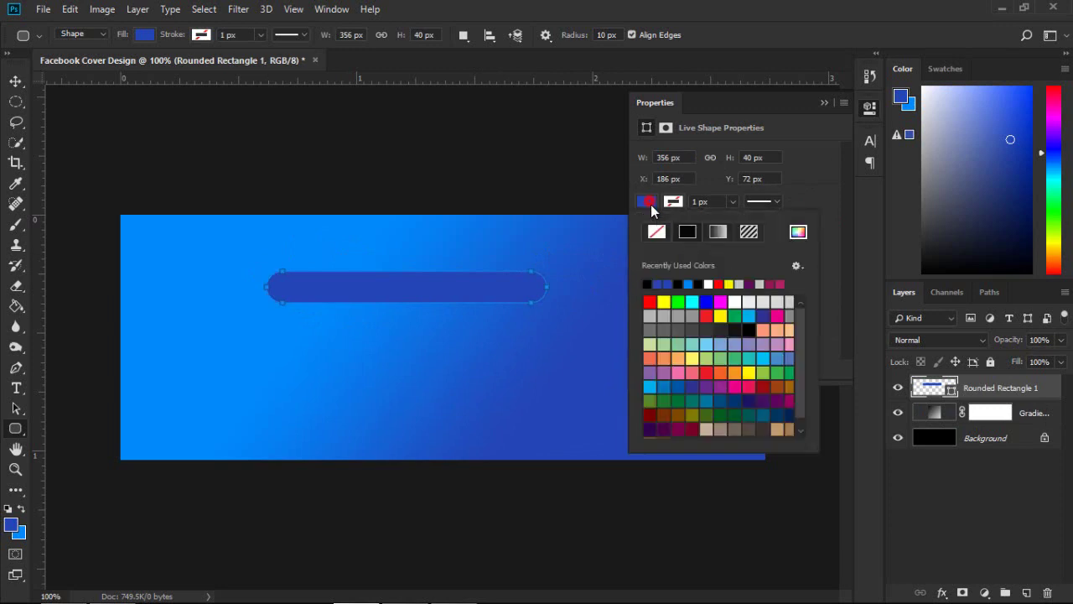
{"action": "left_click", "coordinate": [647, 283]}
{"action": "left_click", "coordinate": [815, 106]}
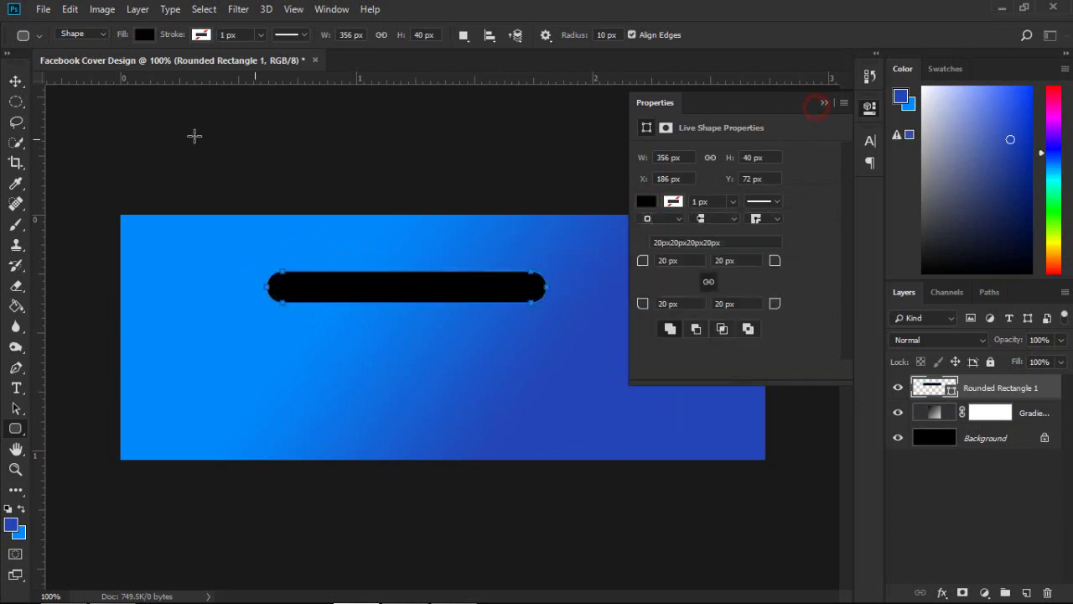
{"action": "left_click", "coordinate": [15, 81]}
- Rotate the black bar about -60° into a steep diagonal and position it
{"action": "left_click", "coordinate": [241, 35]}
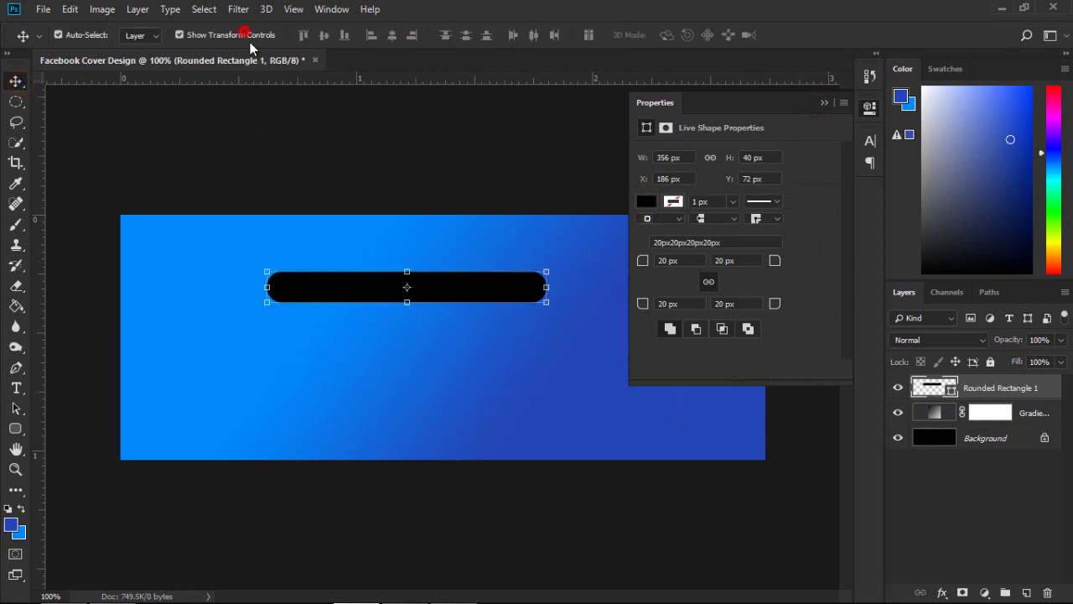
{"action": "left_click_drag", "start_coordinate": [549, 262], "coordinate": [498, 199]}
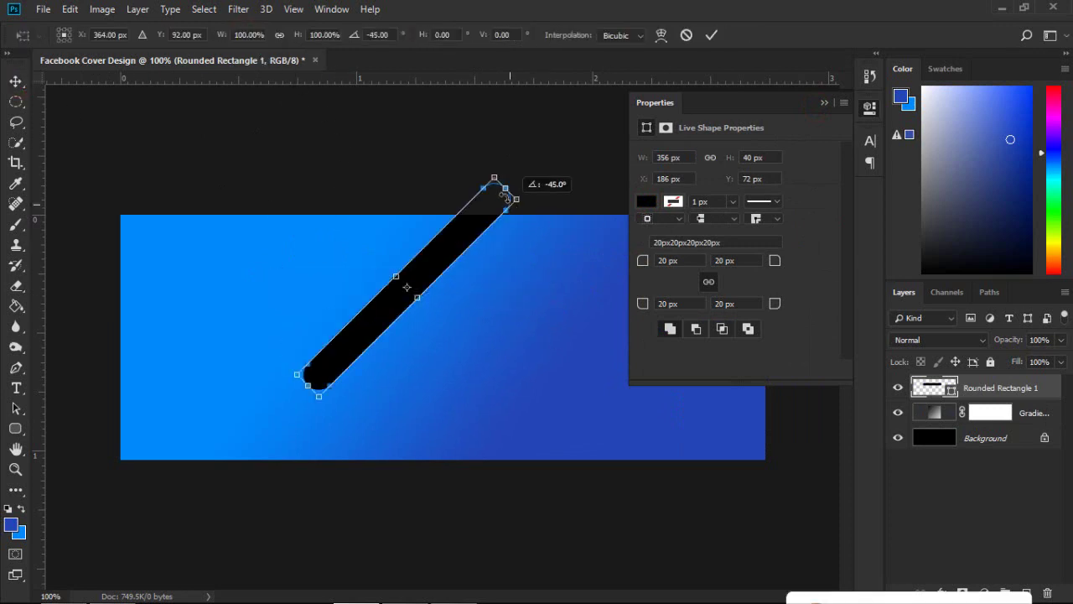
{"action": "left_click_drag", "start_coordinate": [438, 243], "coordinate": [405, 186]}
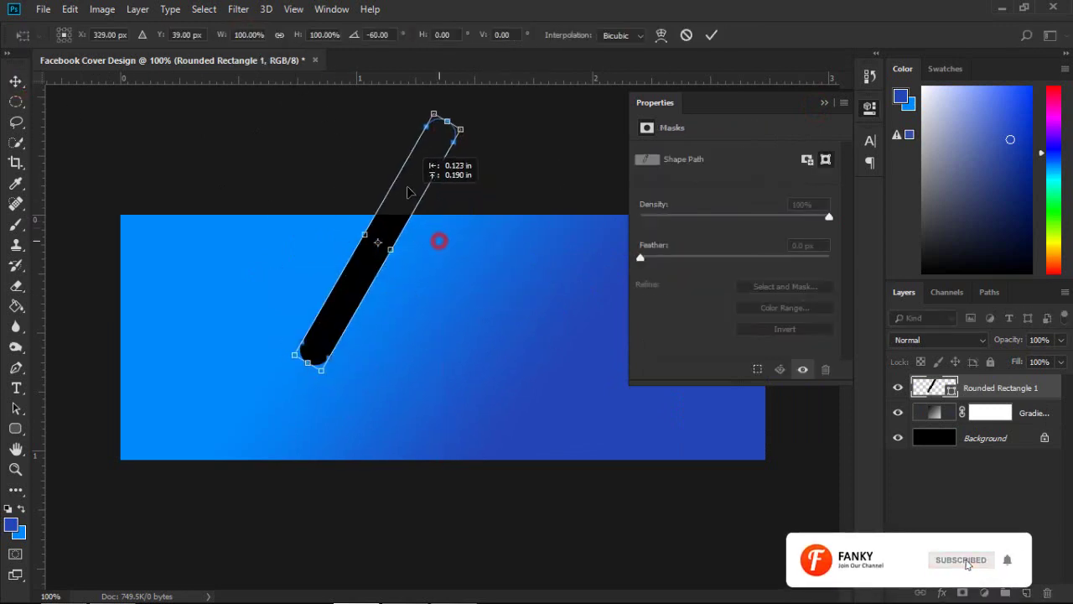
{"action": "left_click", "coordinate": [711, 34]}
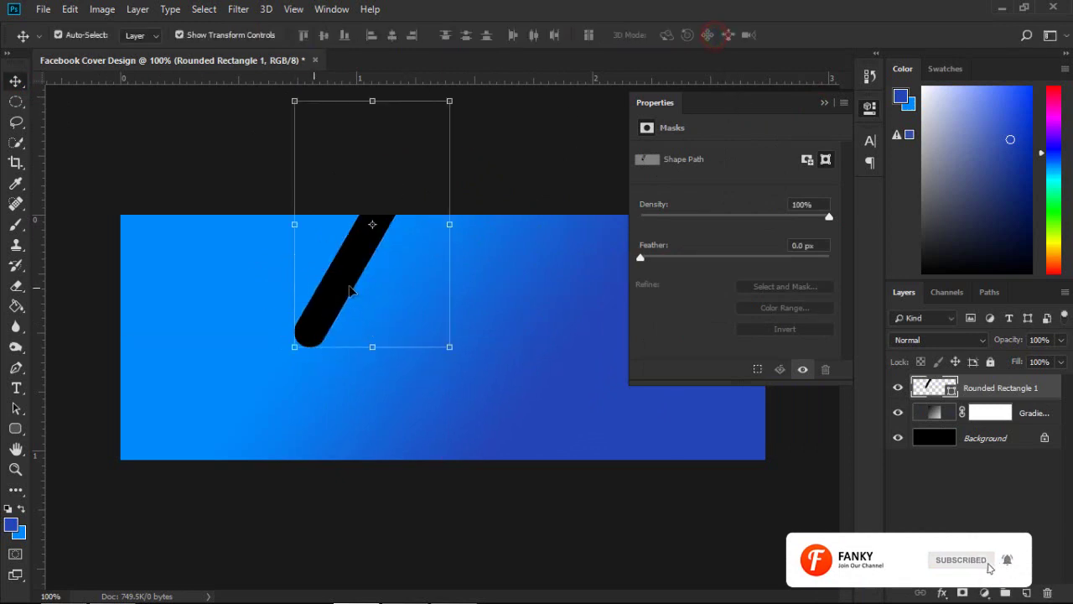
{"action": "left_click_drag", "start_coordinate": [351, 290], "coordinate": [358, 319]}
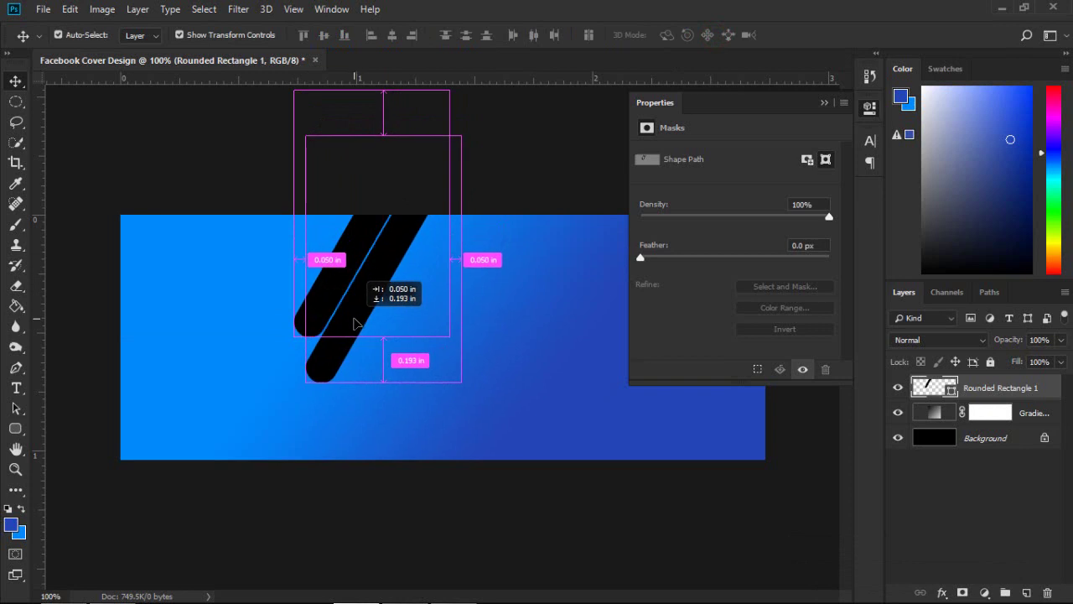
- Alt-drag two copies of the bar and nudge them into parallel stripes
{"action": "mouse_move", "coordinate": [358, 319]}
{"action": "left_mouse_down", "text": "alt"}
{"action": "mouse_move", "coordinate": [350, 345]}
{"action": "mouse_move", "coordinate": [347, 331]}
{"action": "left_mouse_up", "text": "alt"}
{"action": "left_click", "coordinate": [350, 326]}
{"action": "key", "text": "Up"}
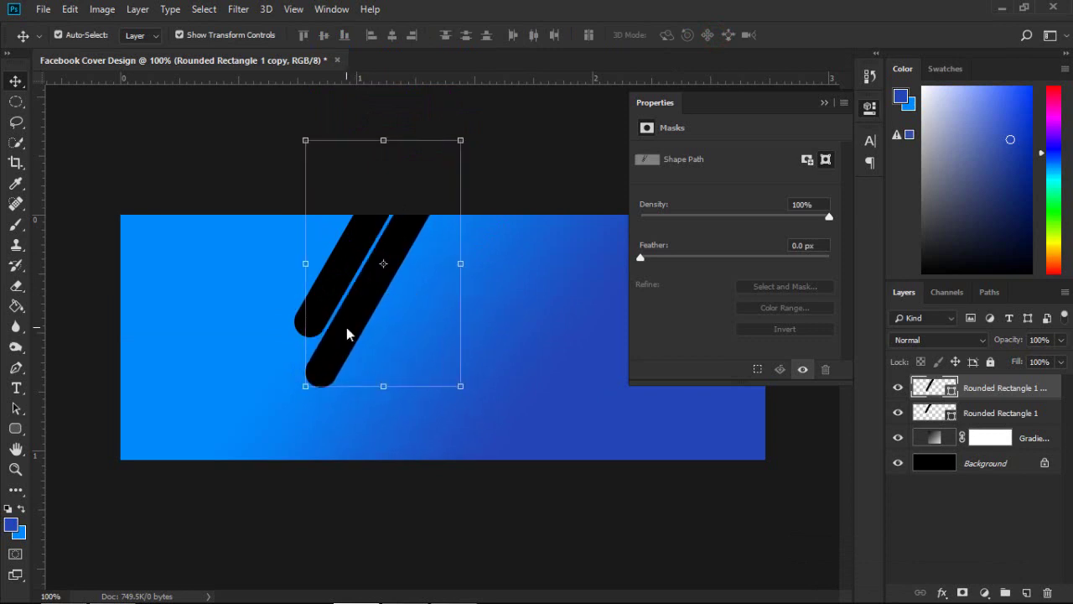
{"action": "key", "text": "Up"}
{"action": "key", "text": "Up"}
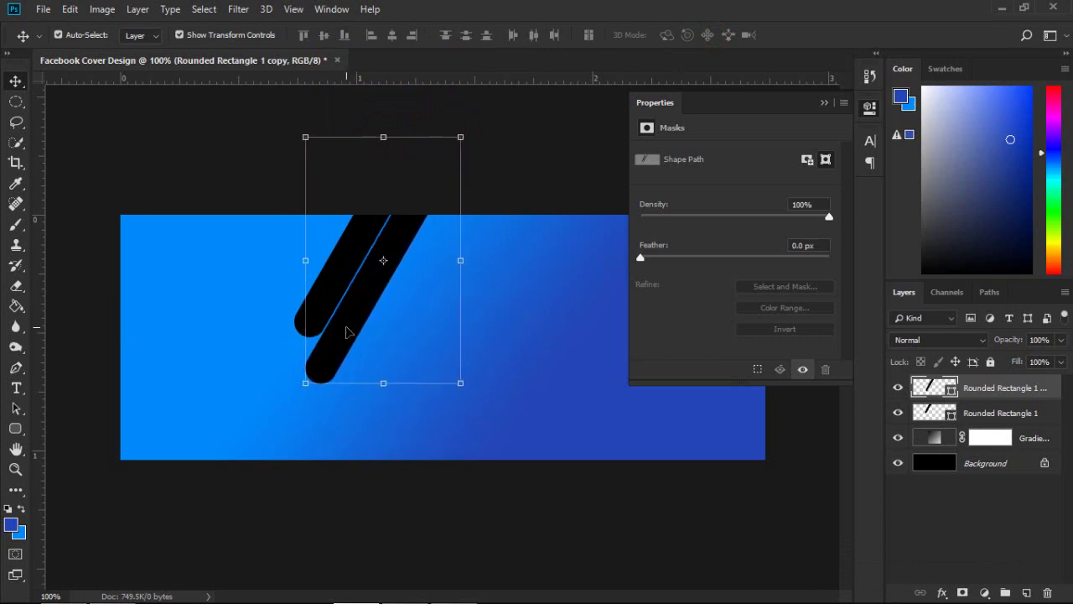
{"action": "mouse_move", "coordinate": [346, 334]}
{"action": "left_mouse_down"}
{"action": "mouse_move", "coordinate": [370, 387]}
{"action": "mouse_move", "coordinate": [354, 388]}
{"action": "left_mouse_up"}
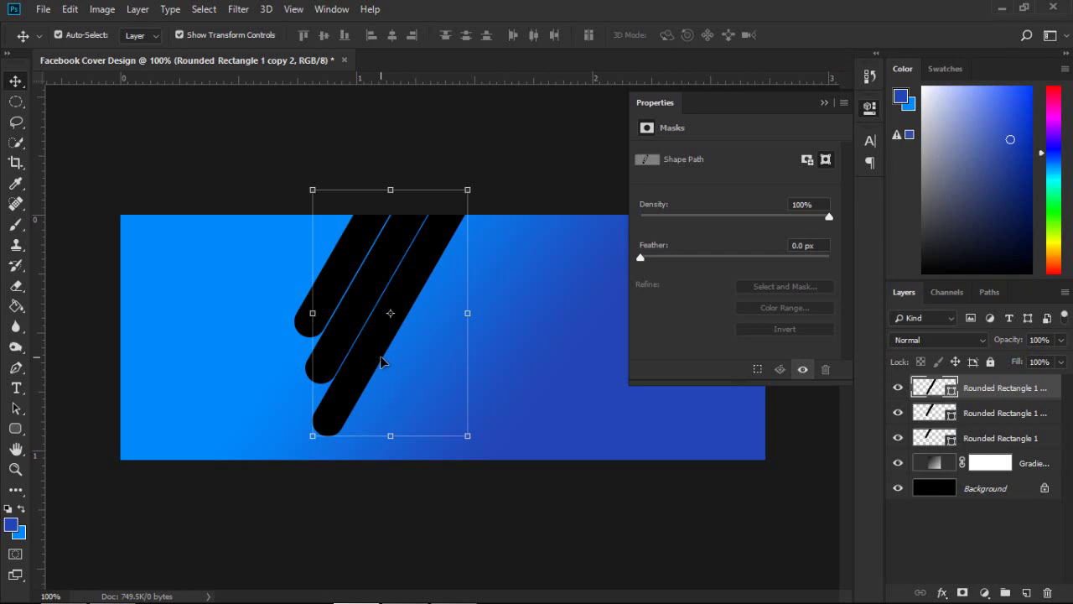
{"action": "key", "text": "Right"}
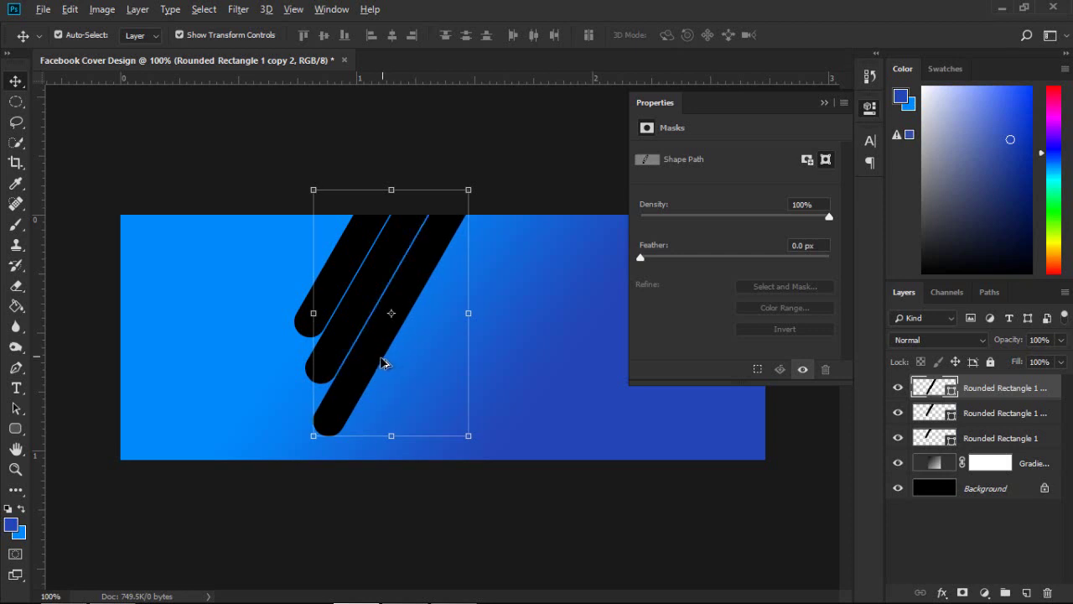
{"action": "mouse_move", "coordinate": [381, 363]}
{"action": "left_mouse_down"}
{"action": "mouse_move", "coordinate": [375, 442]}
{"action": "mouse_move", "coordinate": [365, 443]}
{"action": "left_mouse_up"}
- Add the remaining stripe copies up to copy 7, aligning each with arrow-key nudges
{"action": "left_click_drag", "start_coordinate": [405, 377], "coordinate": [429, 412]}
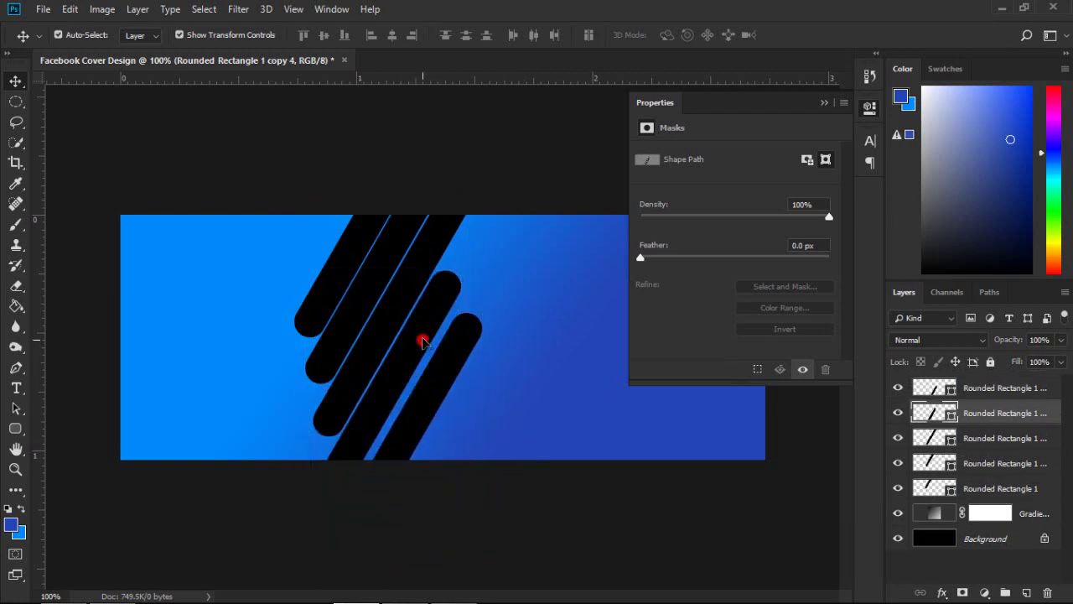
{"action": "left_click_drag", "start_coordinate": [421, 340], "coordinate": [439, 307]}
{"action": "mouse_move", "coordinate": [450, 355]}
{"action": "left_mouse_down"}
{"action": "mouse_move", "coordinate": [474, 317]}
{"action": "mouse_move", "coordinate": [465, 323]}
{"action": "mouse_move", "coordinate": [487, 446]}
{"action": "mouse_move", "coordinate": [477, 440]}
{"action": "left_mouse_up"}
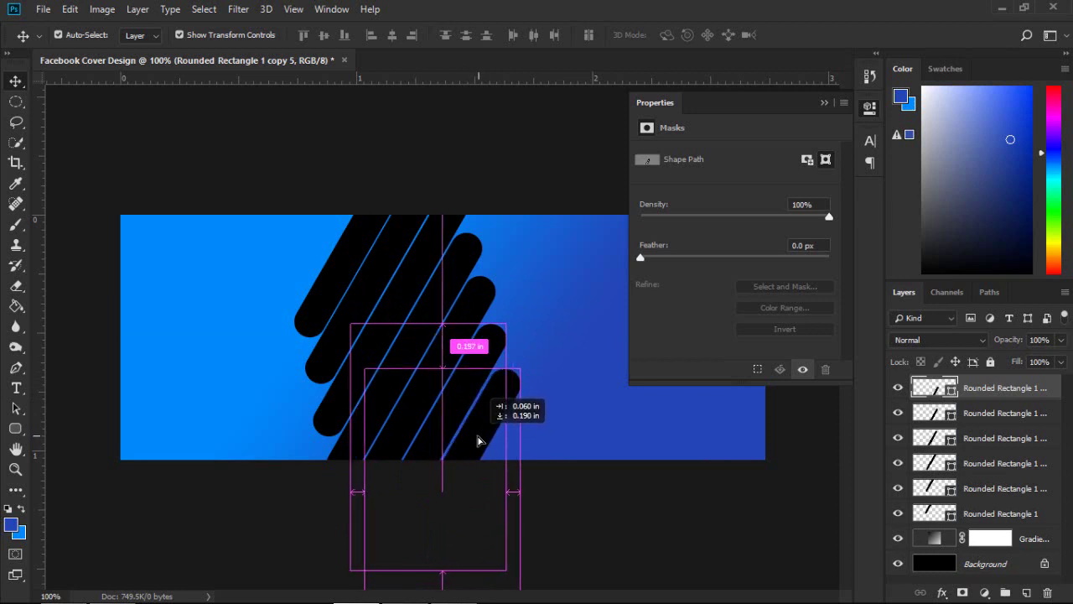
{"action": "left_click_drag", "start_coordinate": [478, 440], "coordinate": [478, 441]}
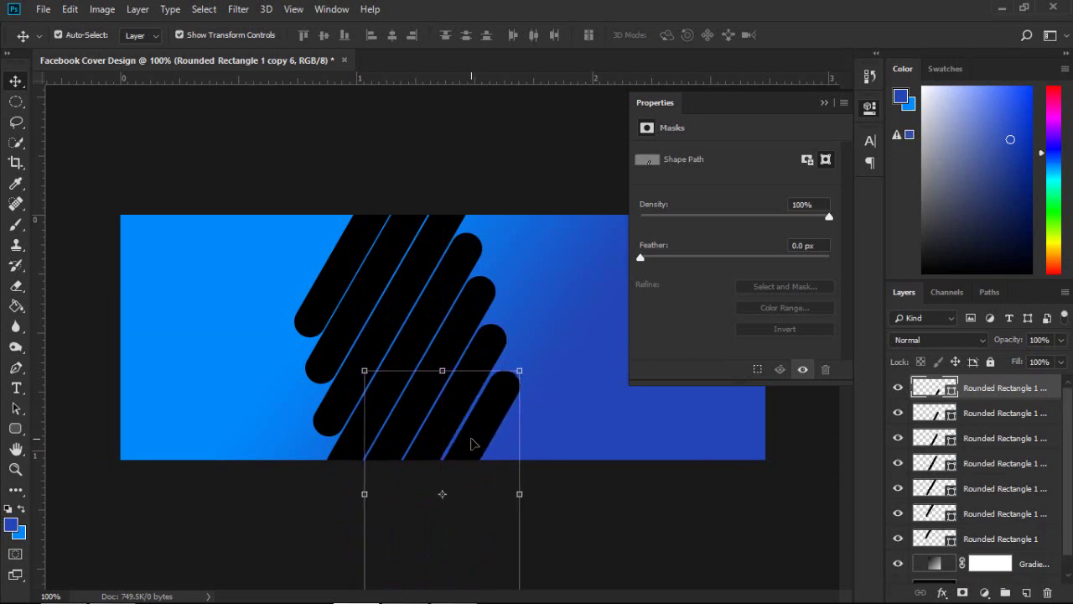
{"action": "key", "text": "Left"}
{"action": "key", "text": "Left"}
{"action": "key", "text": "Left"}
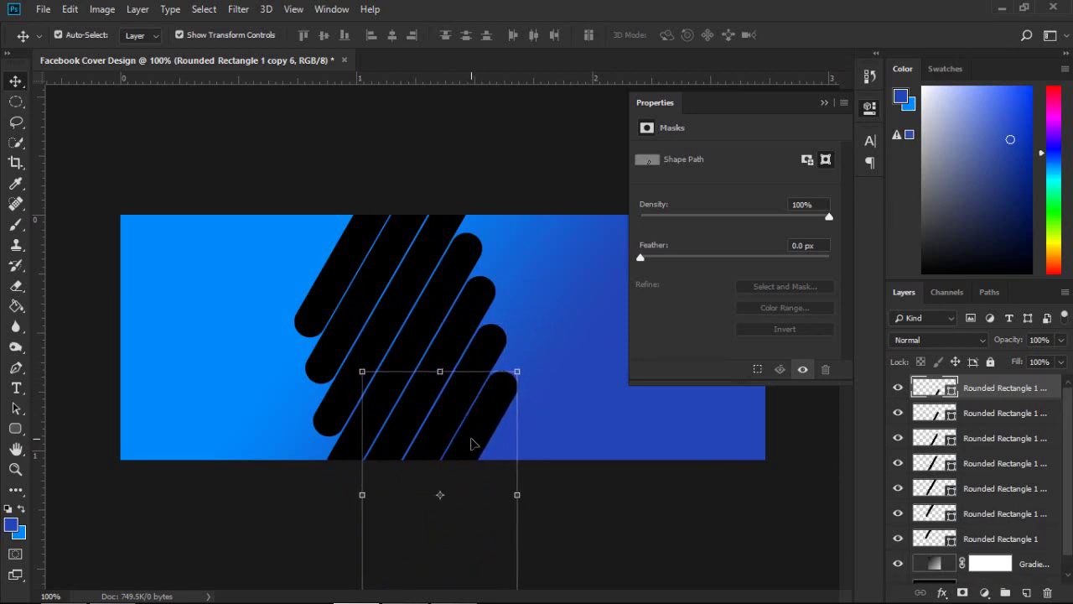
{"action": "key", "text": "Right"}
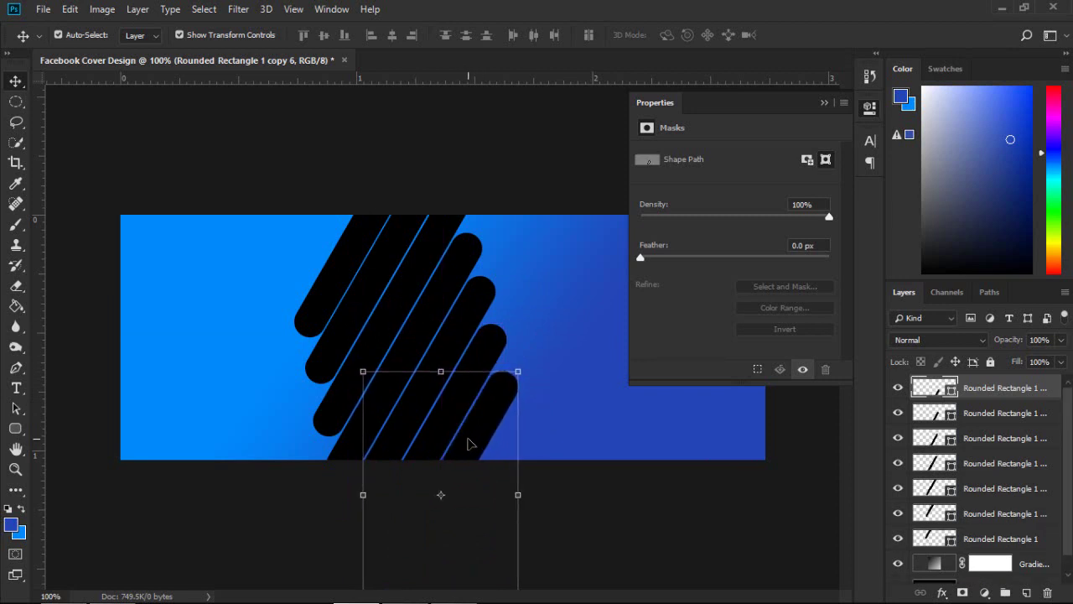
{"action": "left_click_drag", "start_coordinate": [479, 447], "coordinate": [494, 488], "text": "alt"}
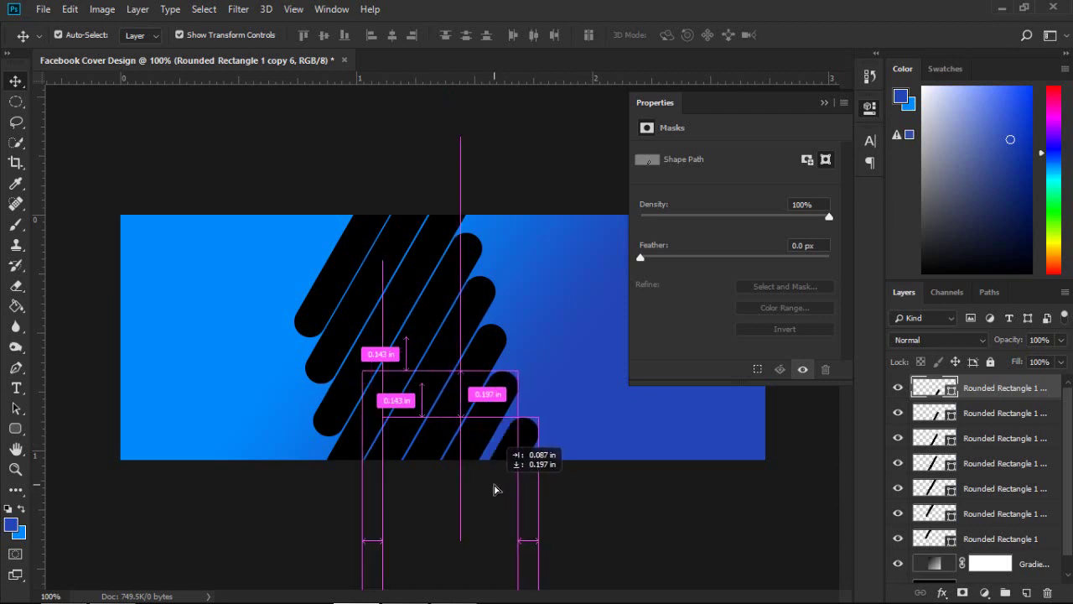
{"action": "key", "text": "Left"}
{"action": "key", "text": "Left"}
{"action": "key", "text": "Left"}
{"action": "key", "text": "Left"}
{"action": "key", "text": "Left"}
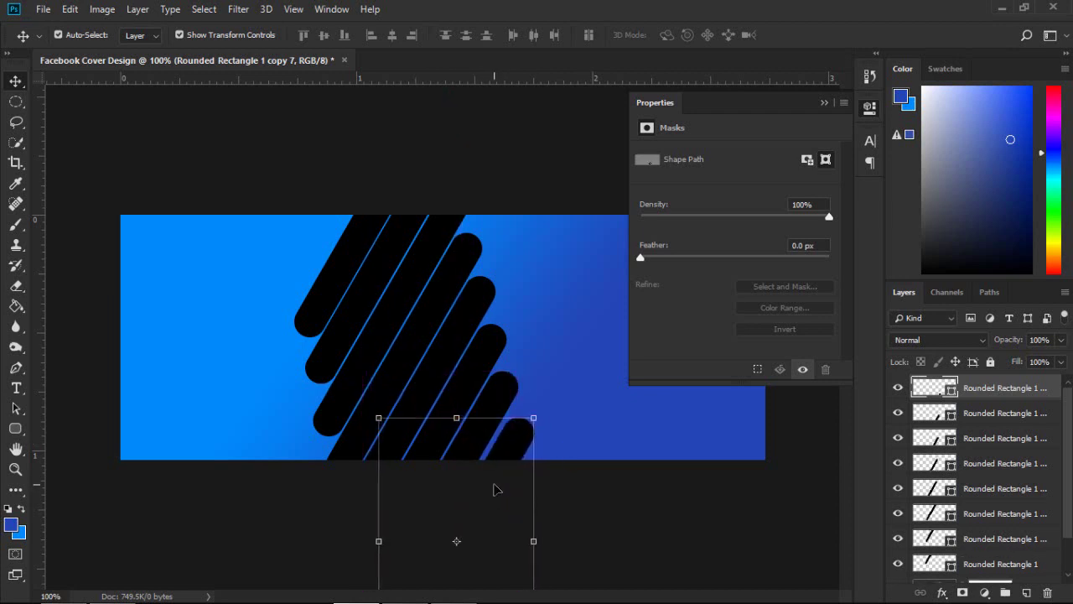
{"action": "key", "text": "Left"}
{"action": "key", "text": "Left"}
{"action": "key", "text": "Left"}
{"action": "key", "text": "Left"}
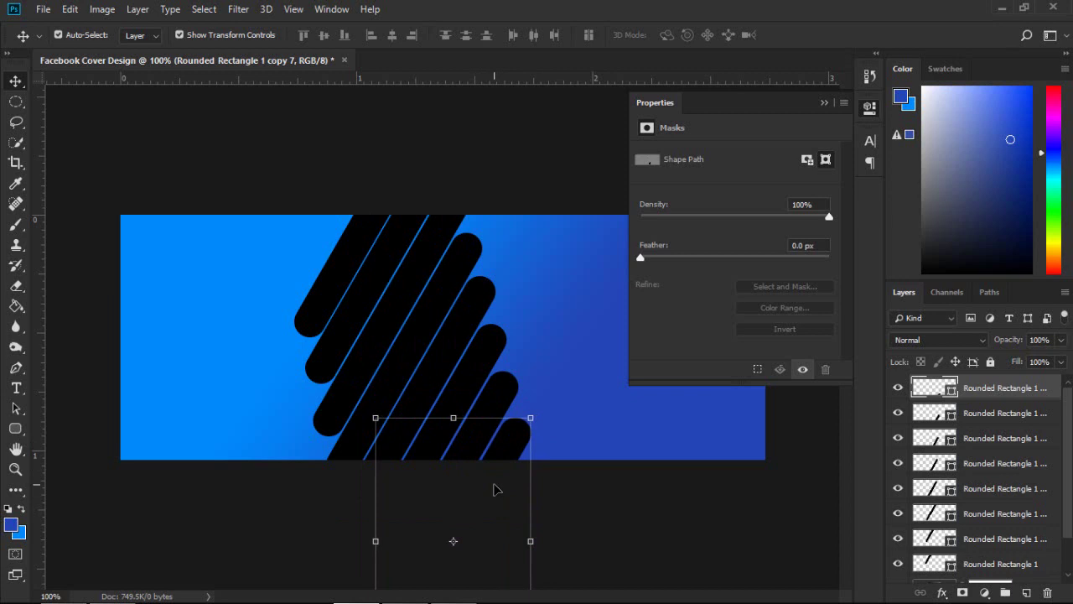
{"action": "key", "text": "Left"}
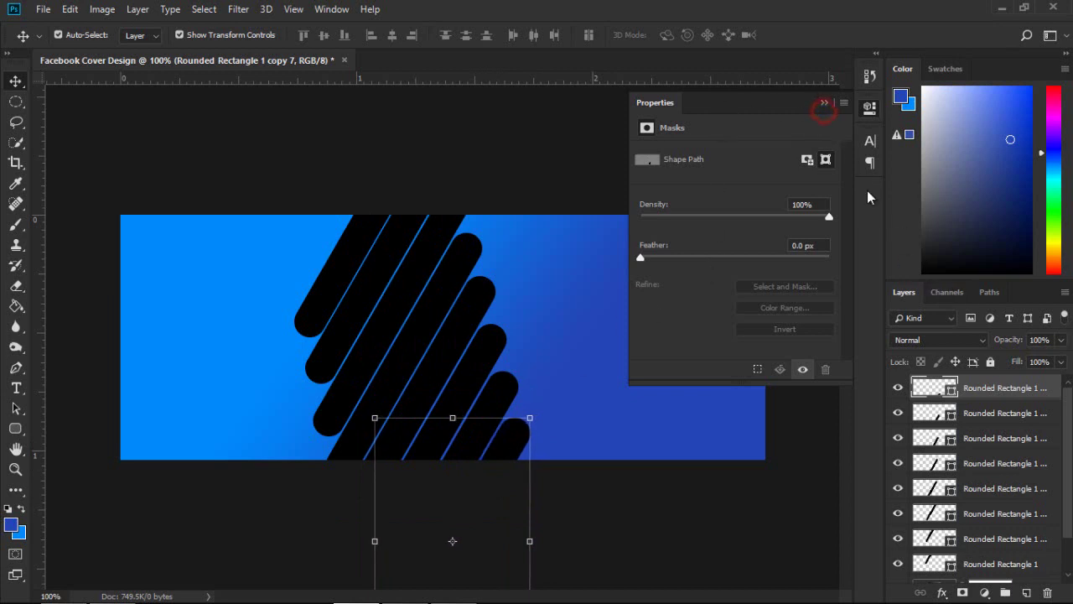
- Group all Rounded Rectangle stripe layers into Group 1 and merge the group
{"action": "left_click", "coordinate": [826, 104]}
{"action": "scroll", "coordinate": [972, 515], "scroll_direction": "down", "scroll_amount": 2}
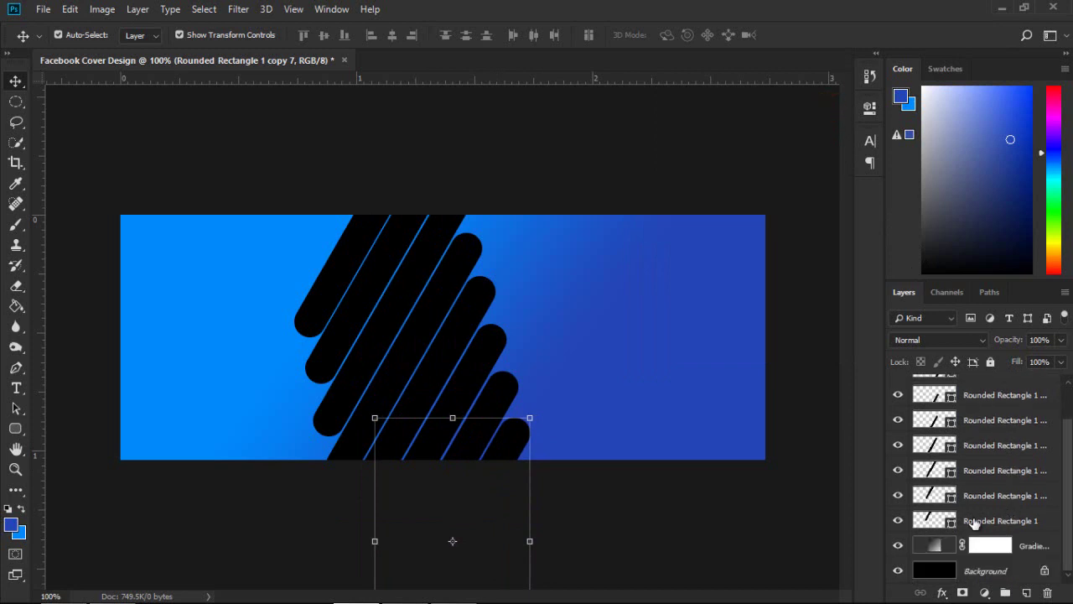
{"action": "left_click", "coordinate": [970, 521], "text": "shift"}
{"action": "left_click", "coordinate": [1005, 593]}
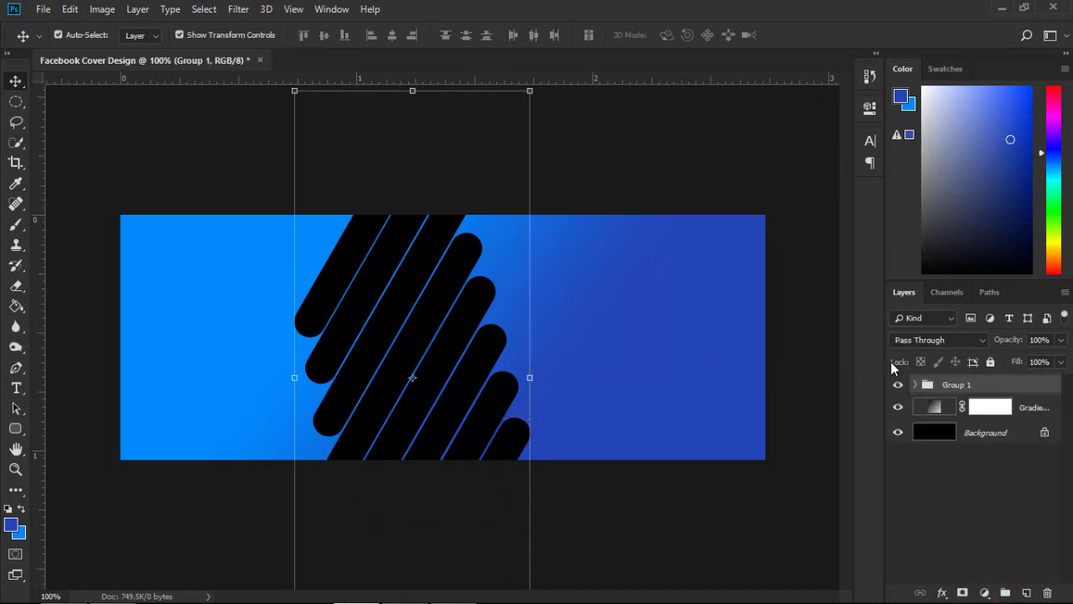
{"action": "right_click", "coordinate": [1002, 384]}
{"action": "left_click", "coordinate": [907, 479]}
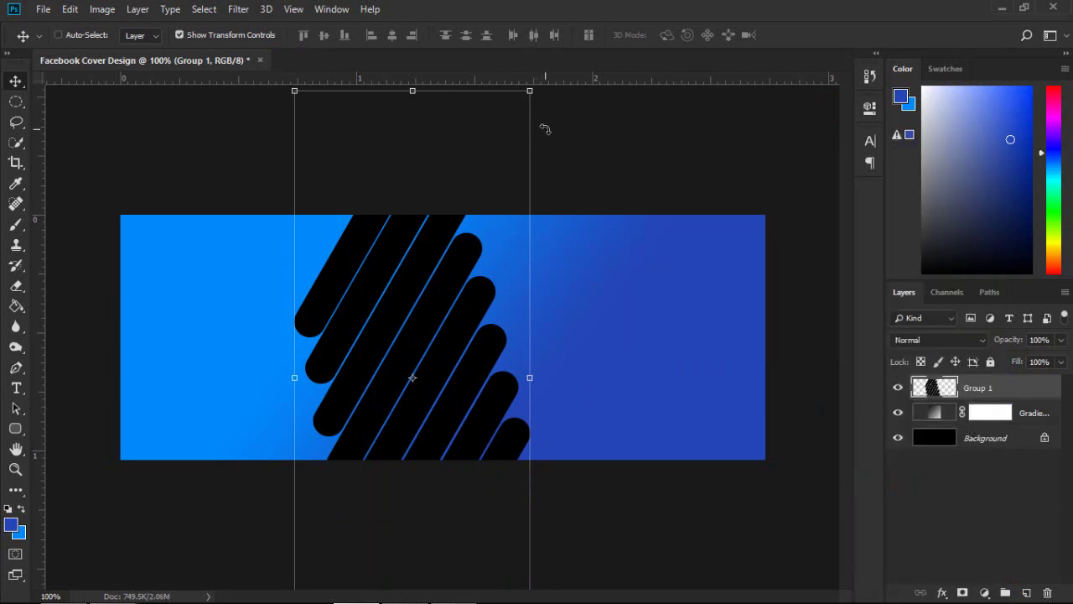
- Shift the merged stripes up and right and tilt them about -7°
{"action": "key", "text": "ctrl+minus"}
{"action": "key", "text": "ctrl+plus"}
{"action": "left_click_drag", "start_coordinate": [475, 312], "coordinate": [493, 289]}
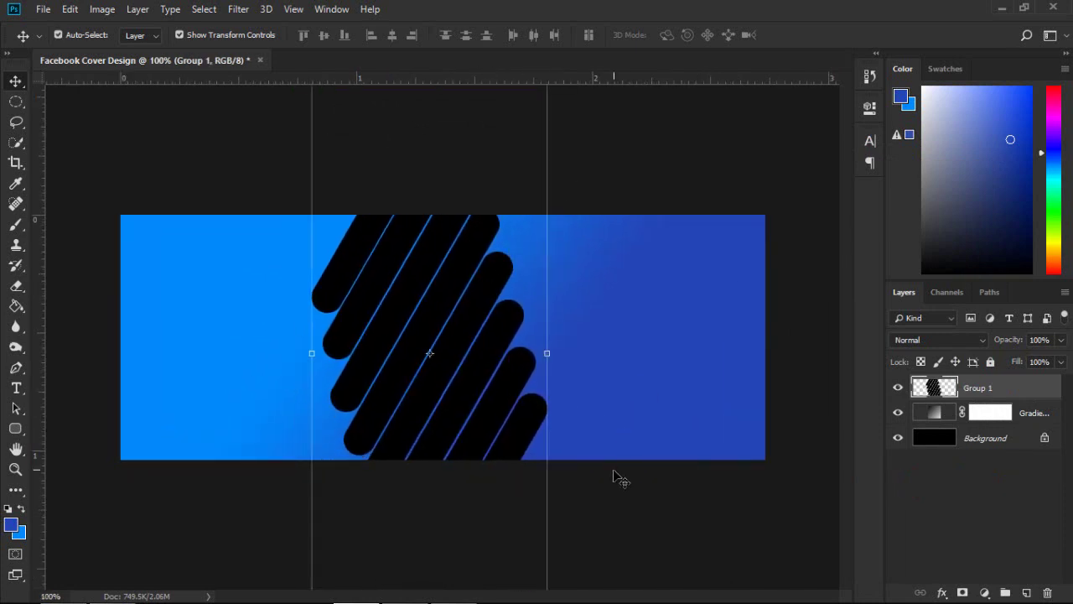
{"action": "key", "text": "ctrl+minus"}
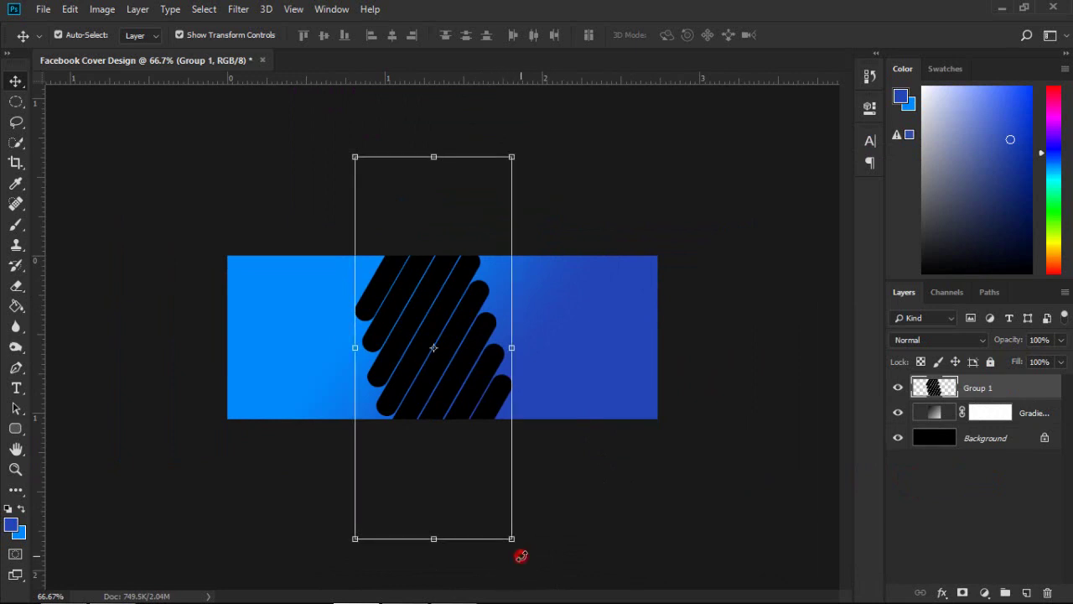
{"action": "left_click_drag", "start_coordinate": [517, 563], "coordinate": [554, 554]}
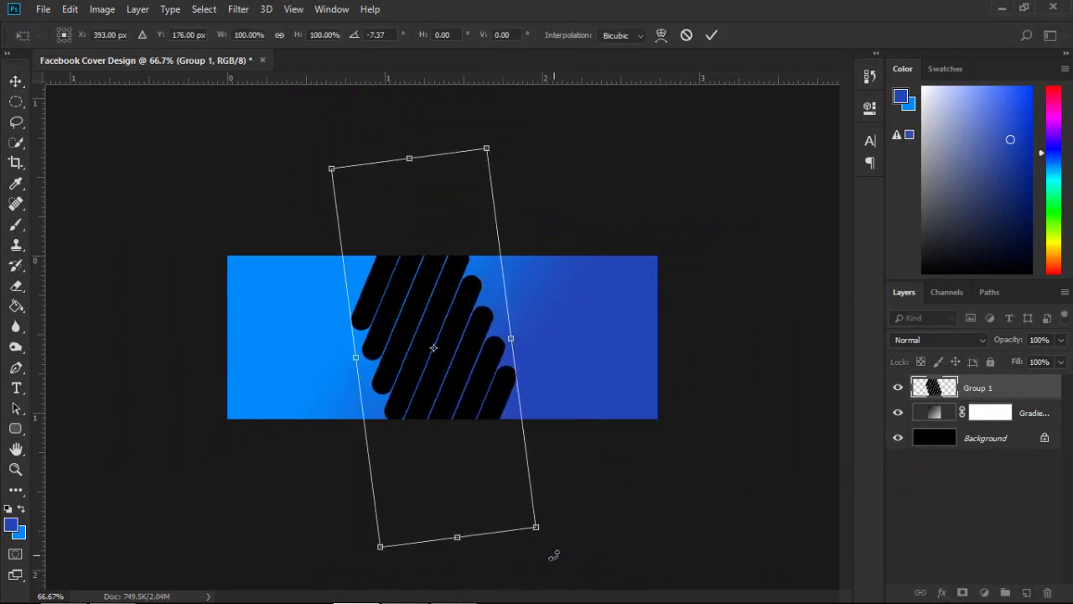
{"action": "key", "text": "Return"}
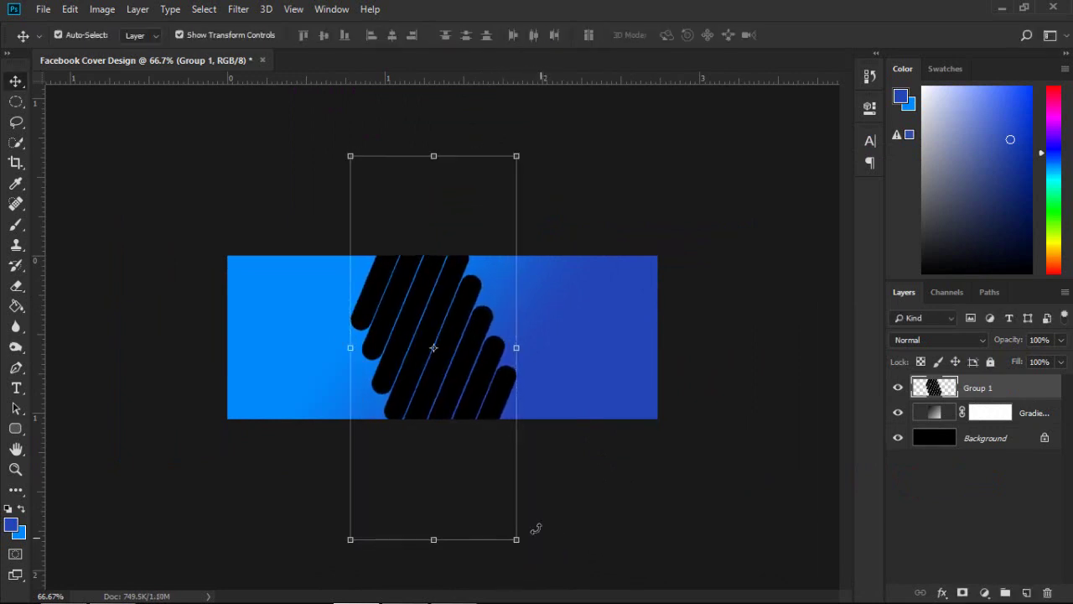
{"action": "left_click", "coordinate": [202, 38]}
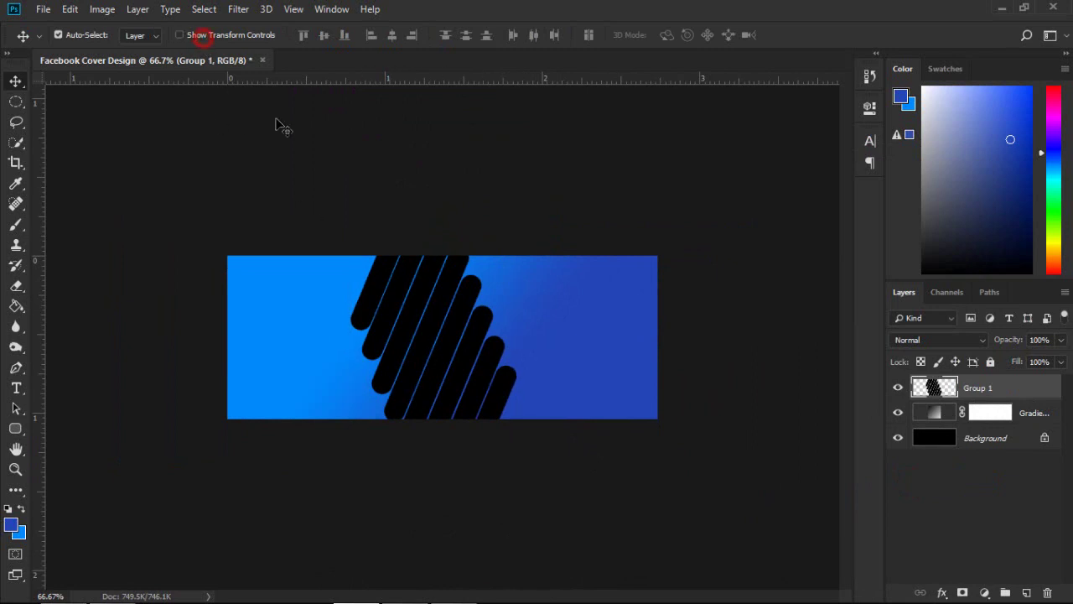
- Open adult-attractive-beautiful-1036620.jpg from Downloads as a floating window over the cover
{"action": "left_click", "coordinate": [34, 14]}
{"action": "left_click", "coordinate": [37, 40]}
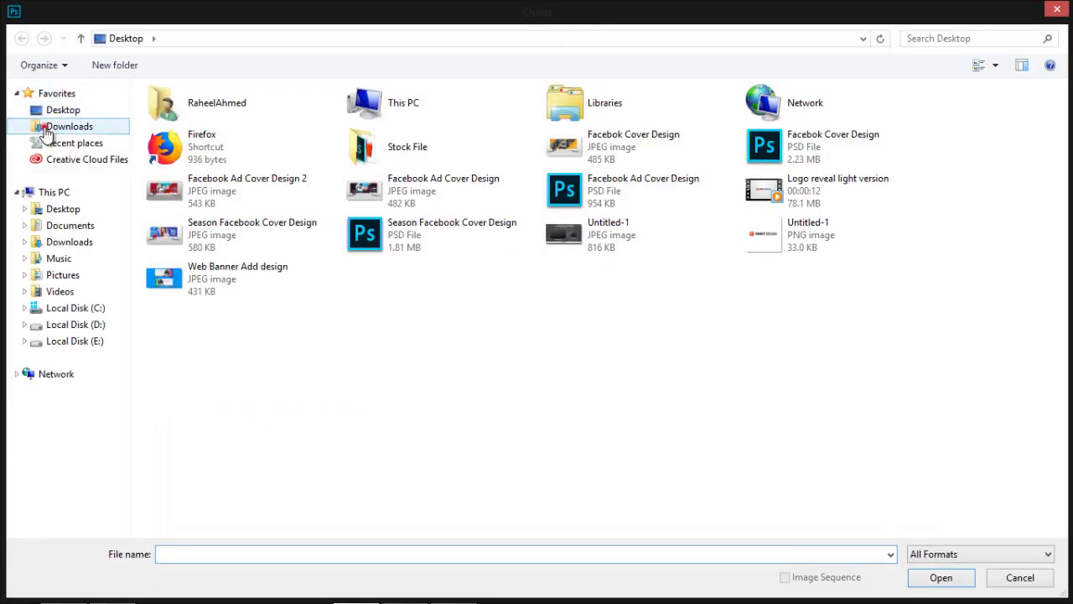
{"action": "left_click", "coordinate": [67, 126]}
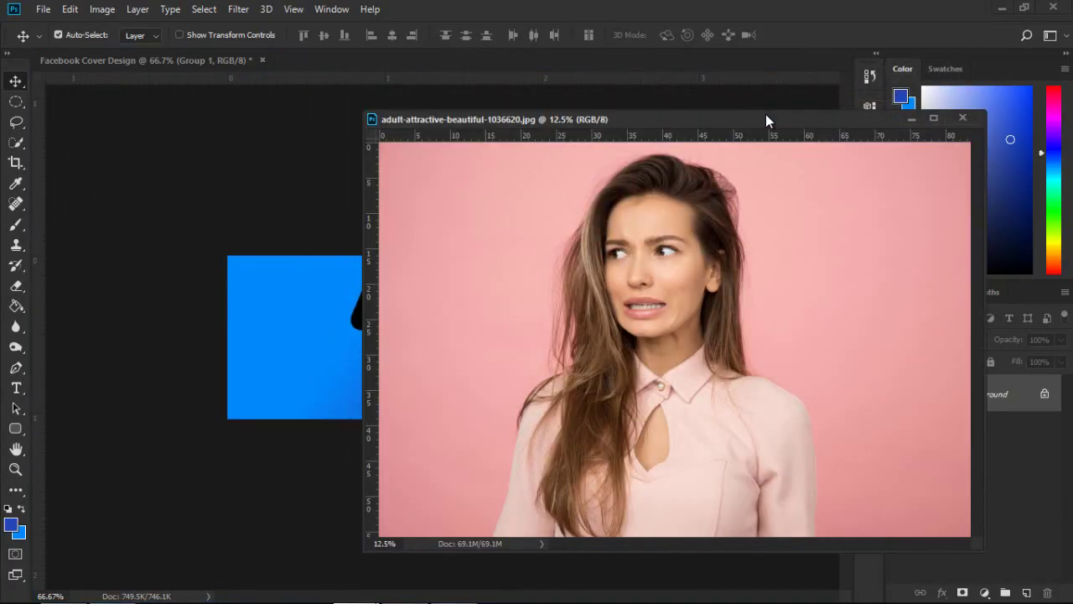
{"action": "left_click_drag", "start_coordinate": [441, 76], "coordinate": [706, 62]}
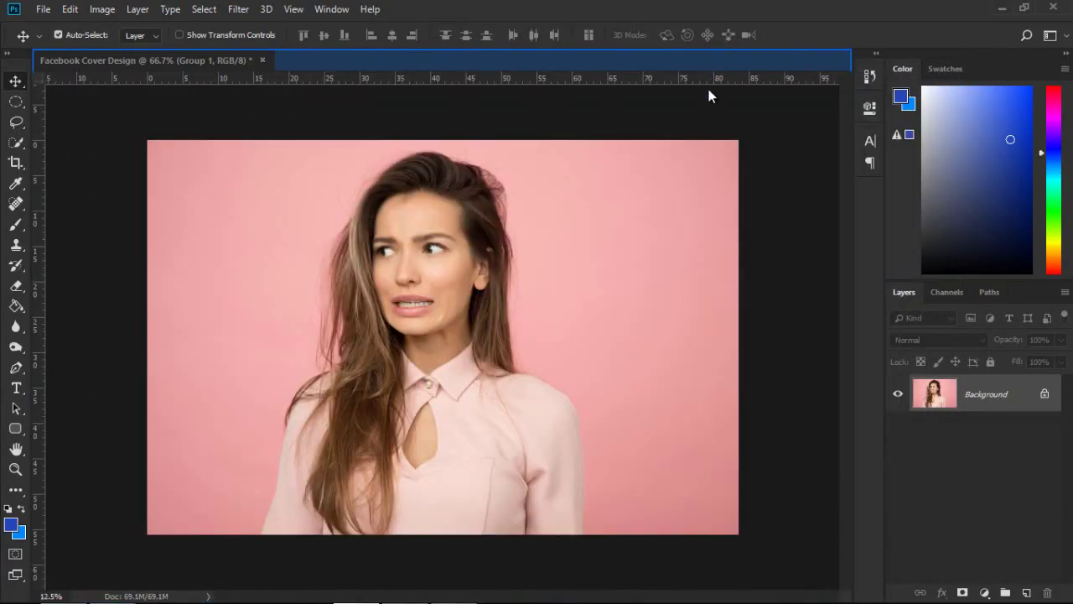
- Copy the entire portrait photo, paste it into the cover as Layer 1, and close the photo
{"action": "left_click", "coordinate": [212, 11]}
{"action": "left_click", "coordinate": [68, 10]}
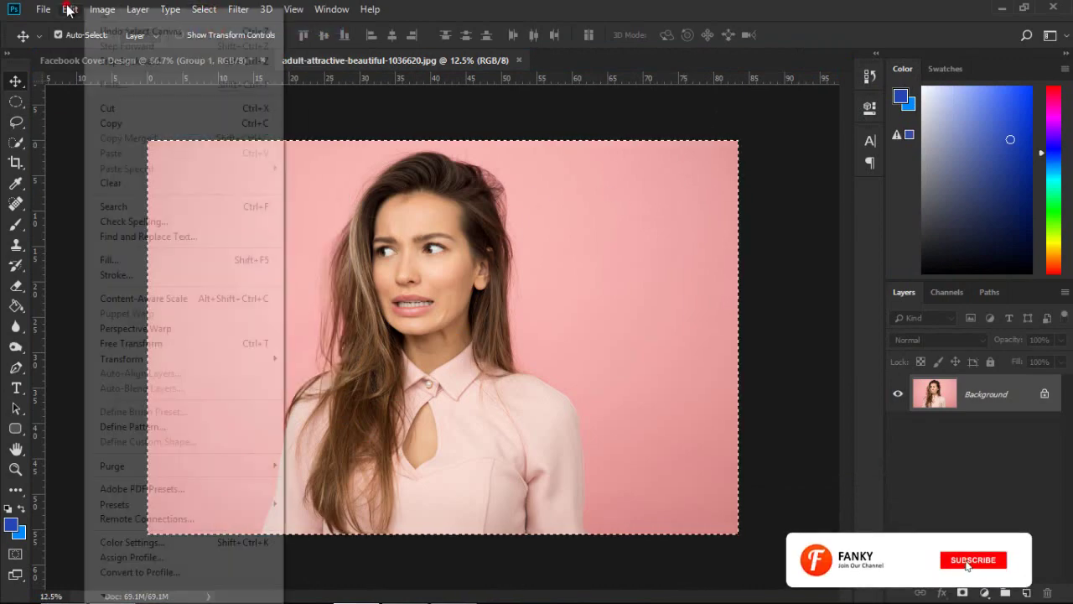
{"action": "left_click", "coordinate": [111, 124]}
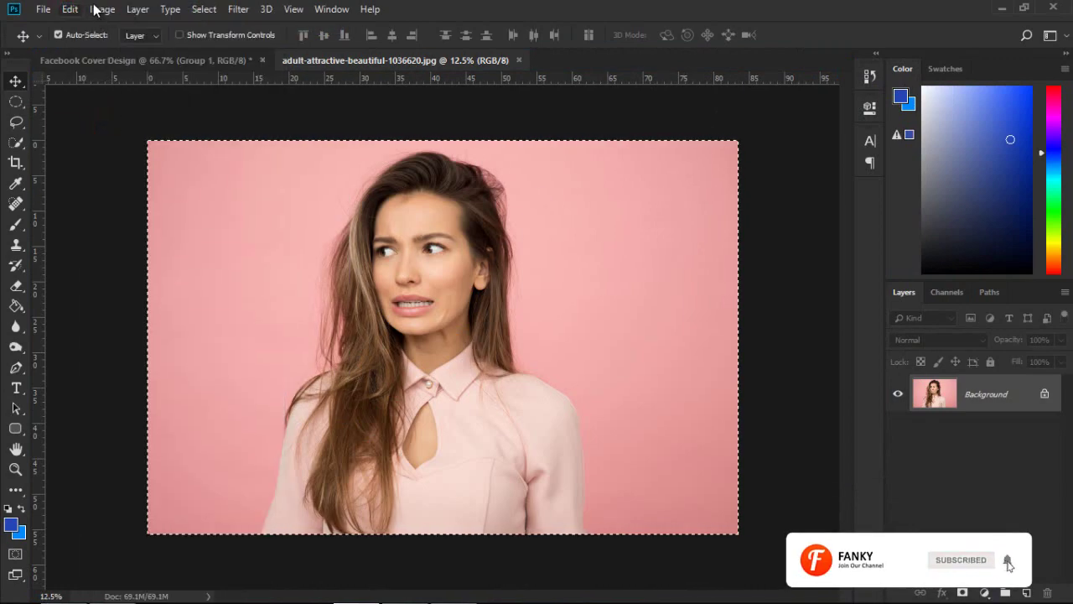
{"action": "left_click", "coordinate": [192, 61]}
{"action": "left_click", "coordinate": [69, 9]}
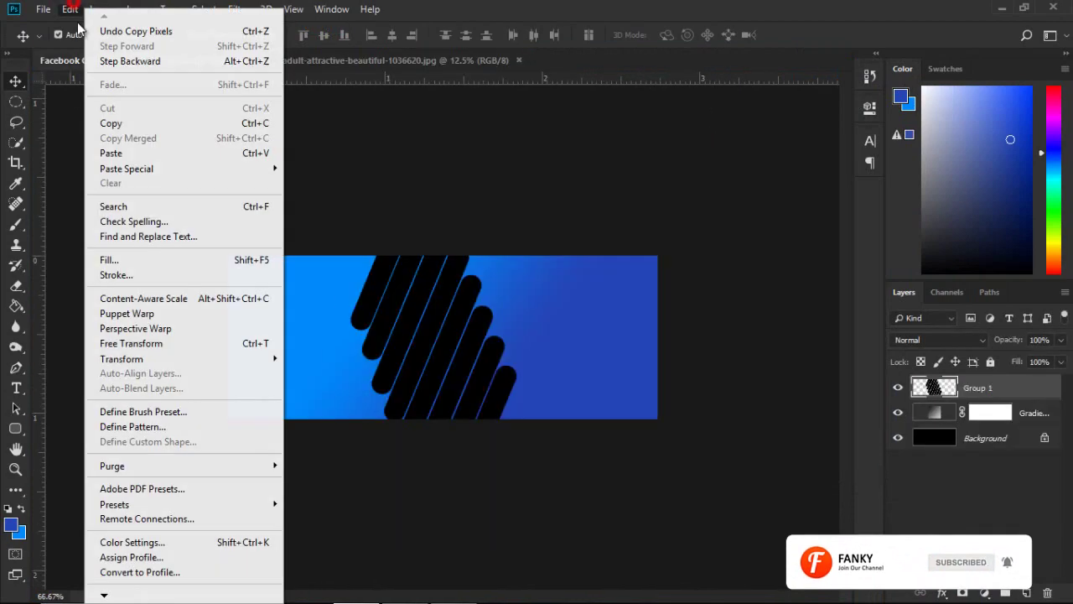
{"action": "left_click", "coordinate": [128, 151]}
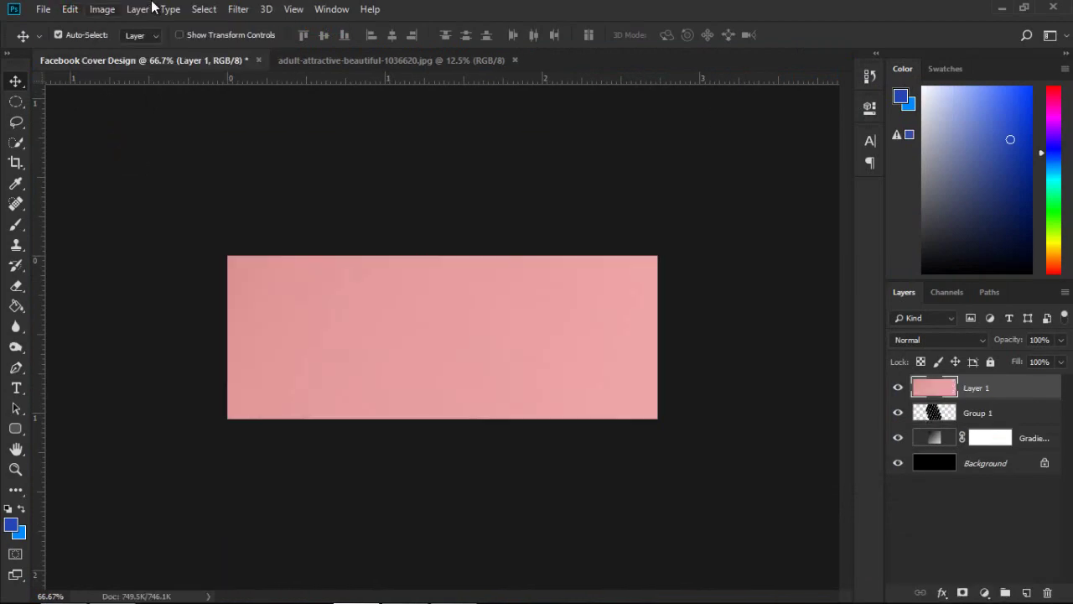
{"action": "left_click", "coordinate": [514, 61]}
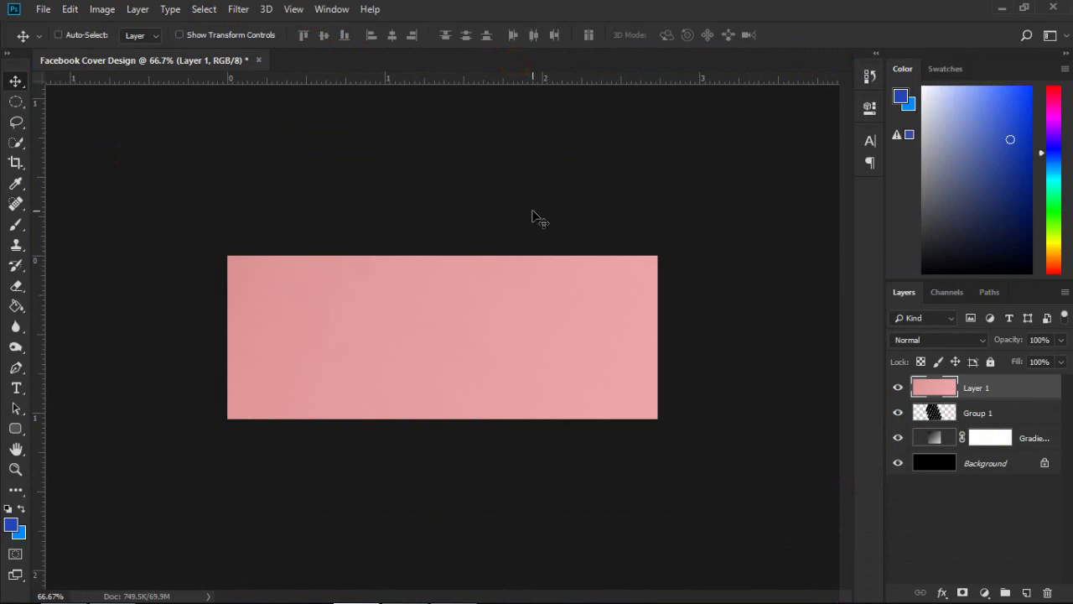
- Scale the pasted portrait down toward the cover's size
{"action": "key", "text": "ctrl+minus"}
{"action": "key", "text": "ctrl+minus"}
{"action": "key", "text": "ctrl+minus"}
{"action": "key", "text": "ctrl+minus"}
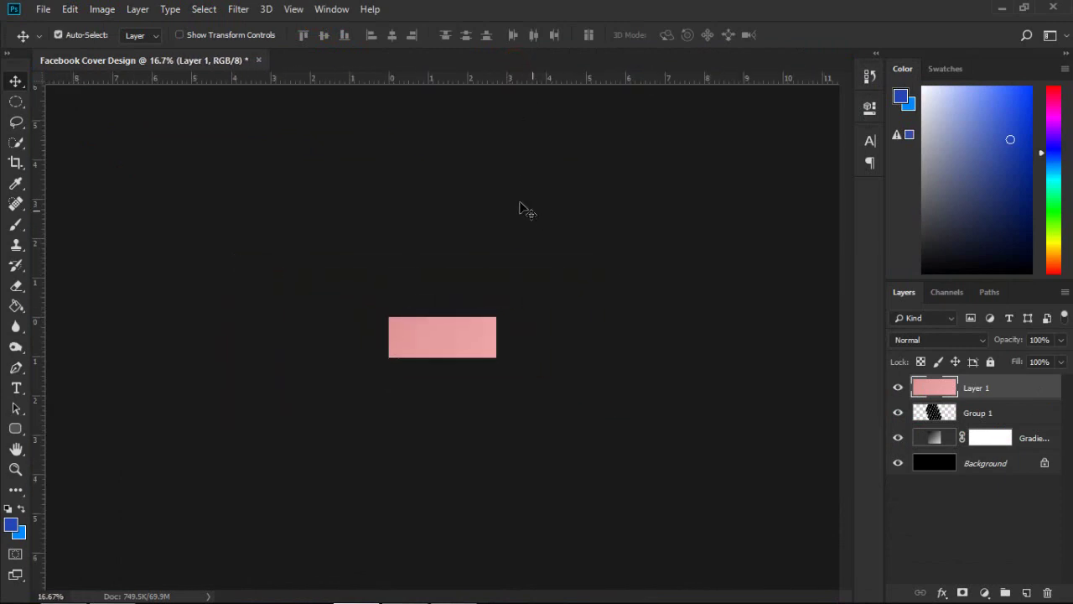
{"action": "left_click", "coordinate": [239, 35]}
{"action": "key", "text": "ctrl+minus"}
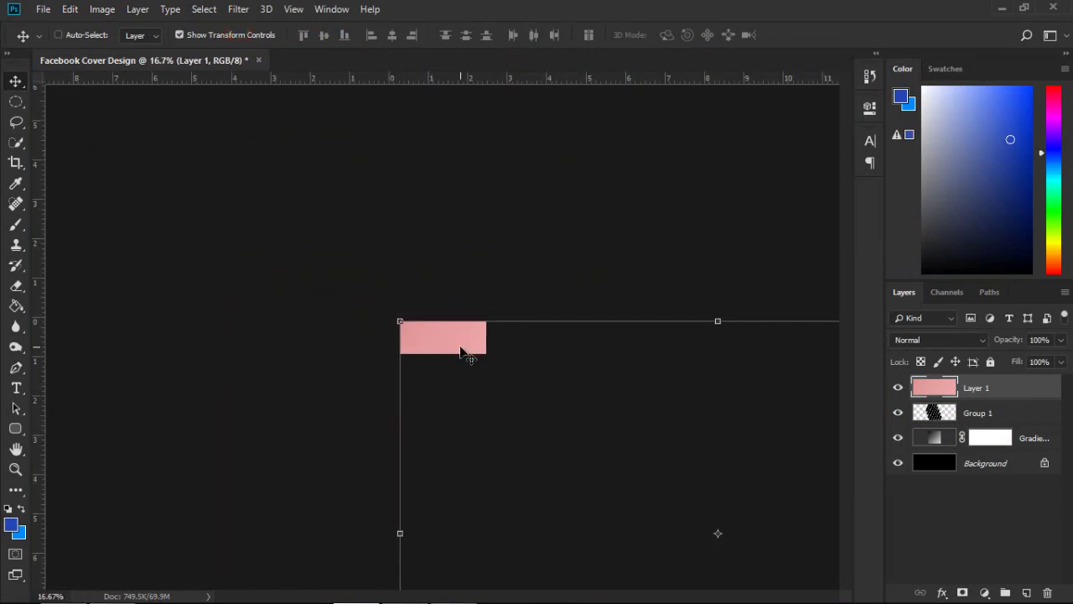
{"action": "key", "text": "ctrl+minus"}
{"action": "key", "text": "ctrl+minus"}
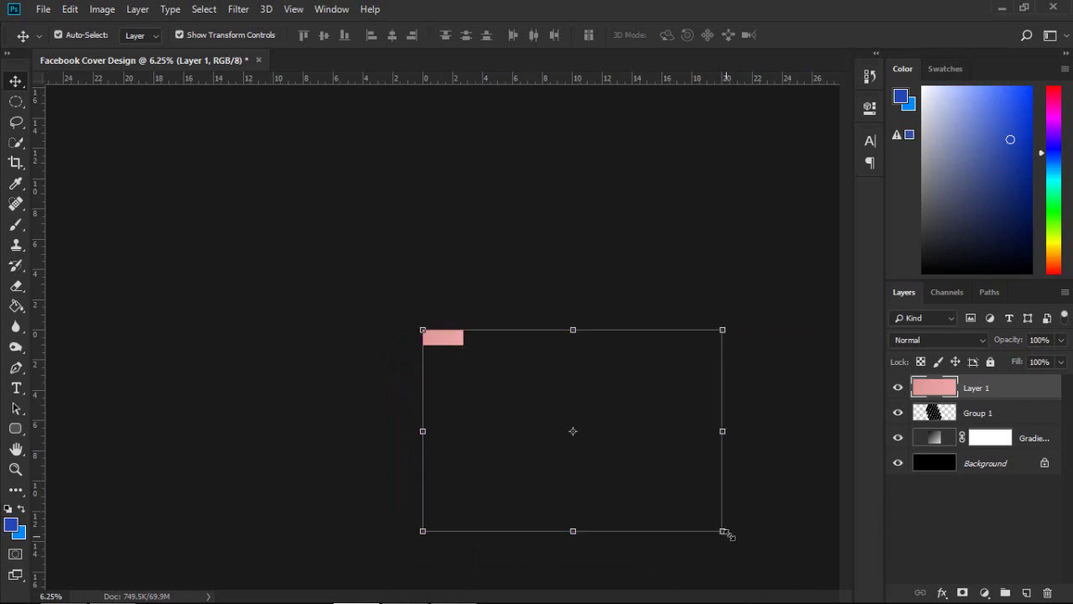
{"action": "left_click_drag", "start_coordinate": [725, 533], "coordinate": [466, 348]}
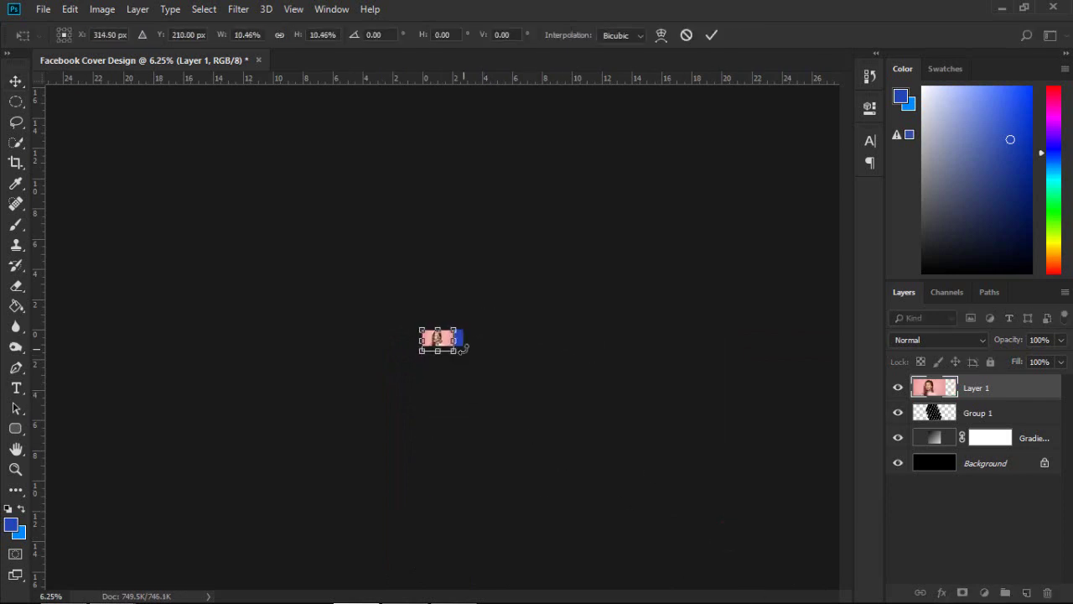
{"action": "scroll", "coordinate": [463, 348], "scroll_direction": "up", "scroll_amount": 2}
{"action": "scroll", "coordinate": [463, 348], "scroll_direction": "up", "scroll_amount": 1}
{"action": "scroll", "coordinate": [463, 347], "scroll_direction": "up", "scroll_amount": 2}
{"action": "scroll", "coordinate": [462, 348], "scroll_direction": "up", "scroll_amount": 1}
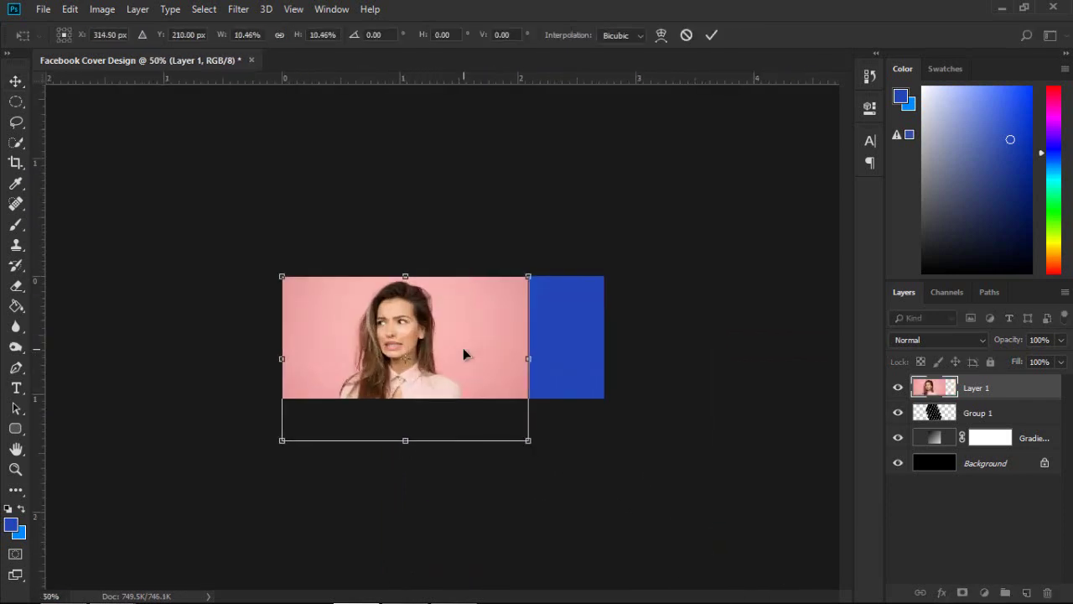
{"action": "scroll", "coordinate": [463, 354], "scroll_direction": "up", "scroll_amount": 1}
- Fit the portrait to the cover's height and centre it on the banner
{"action": "mouse_move", "coordinate": [553, 472]}
{"action": "left_mouse_down"}
{"action": "mouse_move", "coordinate": [495, 395]}
{"action": "mouse_move", "coordinate": [455, 411]}
{"action": "left_mouse_up"}
{"action": "left_click_drag", "start_coordinate": [409, 361], "coordinate": [484, 368]}
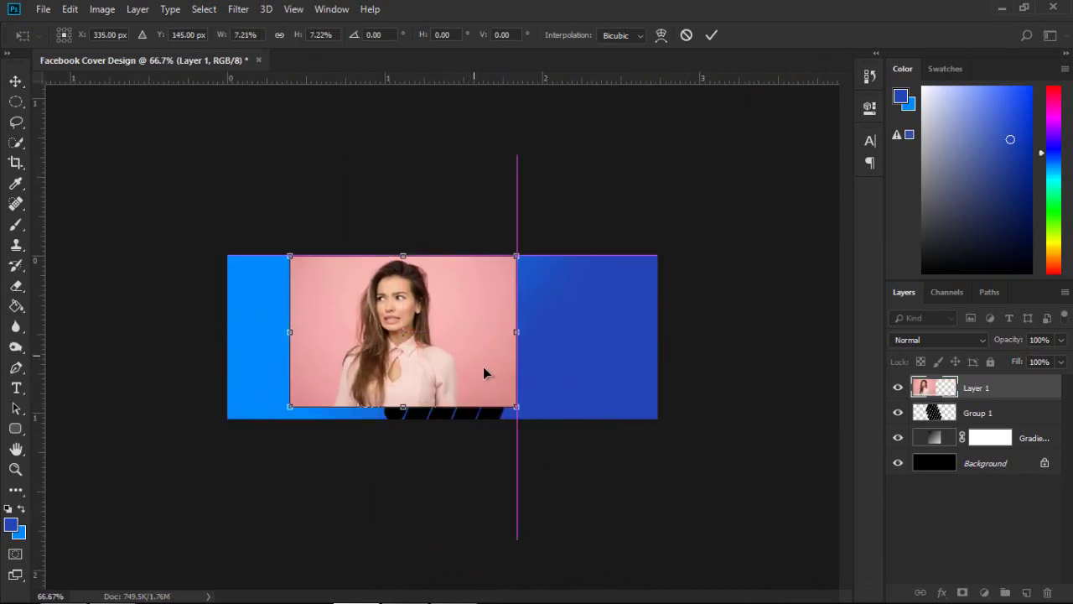
{"action": "left_click_drag", "start_coordinate": [516, 406], "coordinate": [539, 421]}
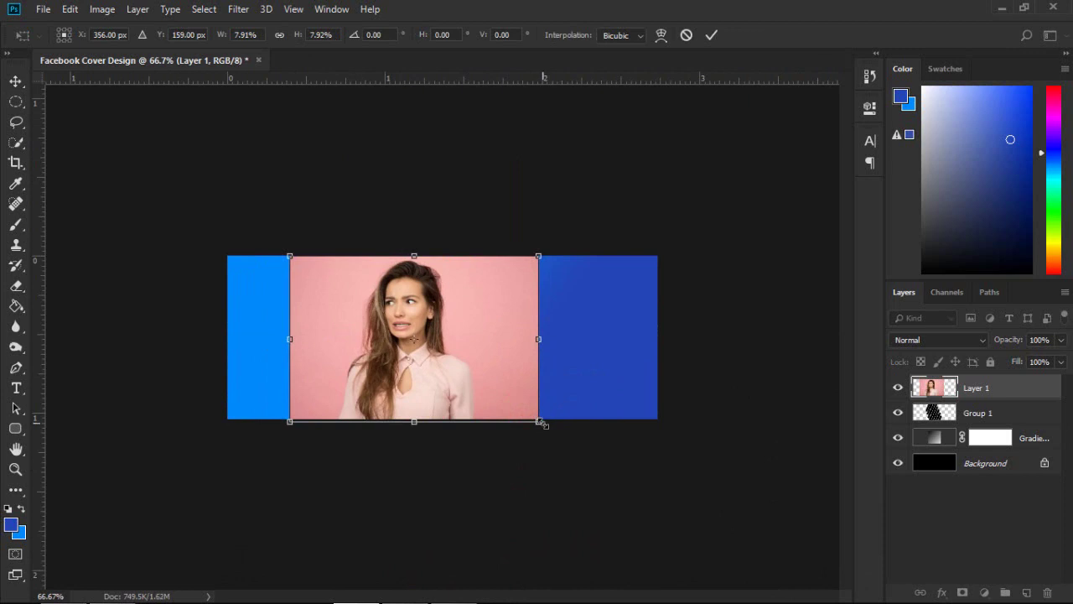
{"action": "key", "text": "Return"}
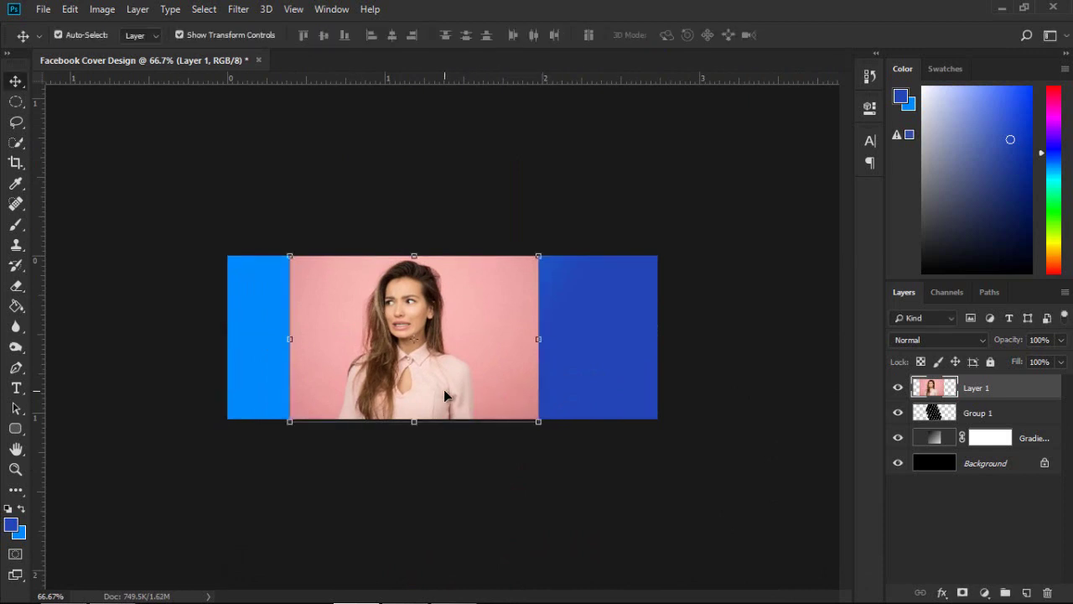
{"action": "left_click_drag", "start_coordinate": [444, 389], "coordinate": [480, 391]}
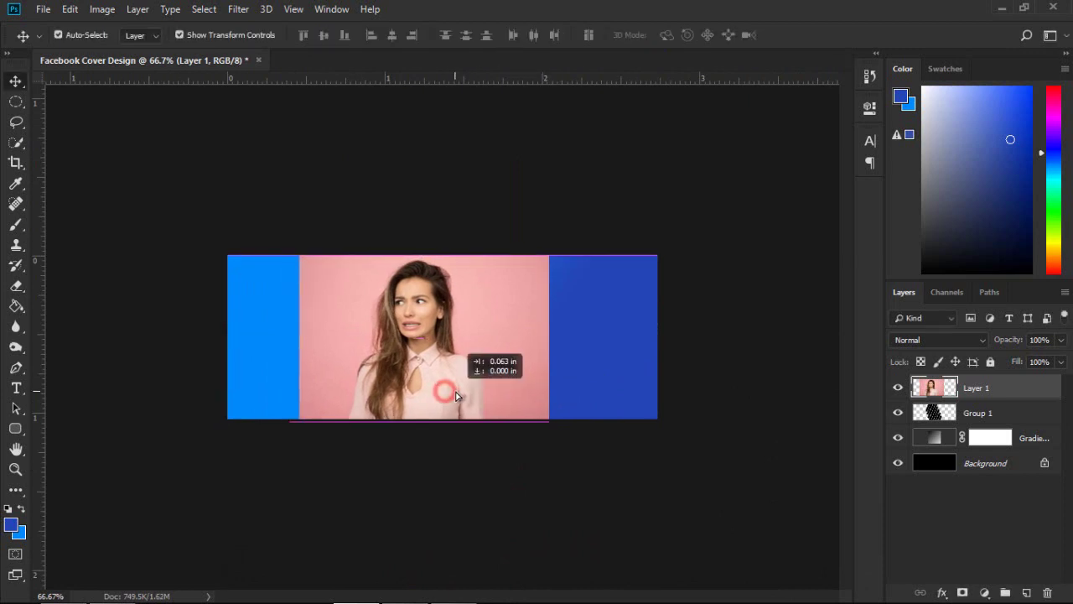
- Clip the portrait to Group 1 and shift it slightly right
{"action": "right_click", "coordinate": [984, 396]}
{"action": "left_click", "coordinate": [834, 275]}
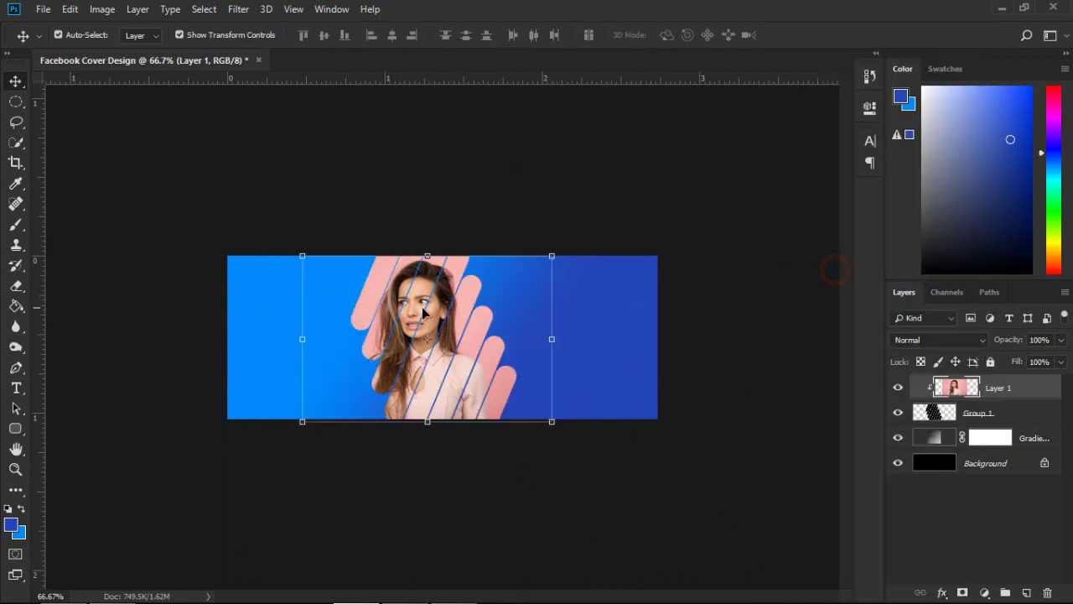
{"action": "left_click_drag", "start_coordinate": [475, 333], "coordinate": [486, 334]}
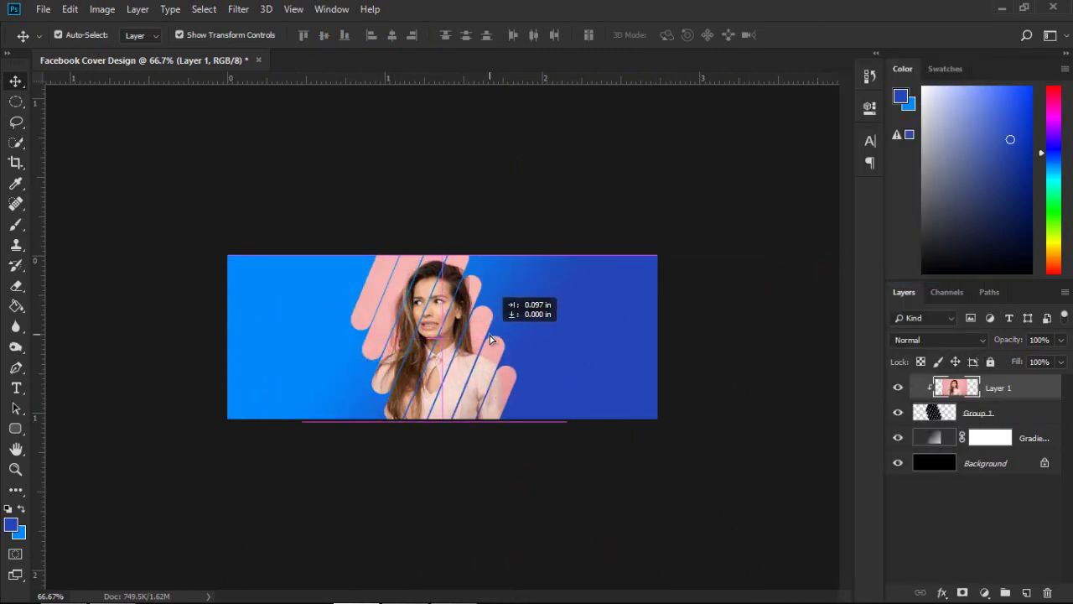
{"action": "key", "text": "ctrl+1"}
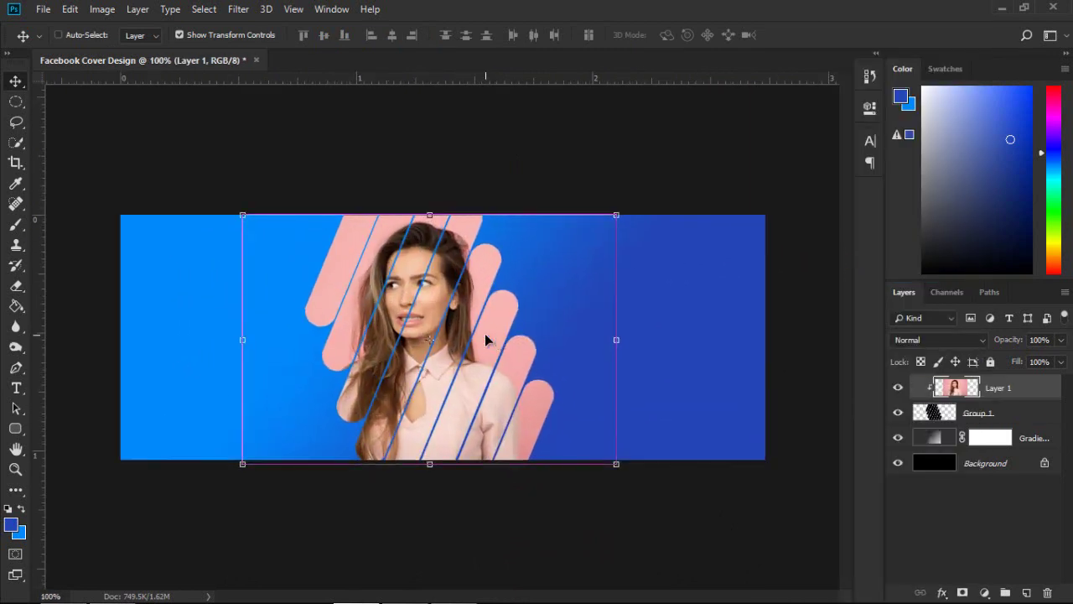
{"action": "left_click", "coordinate": [222, 35]}
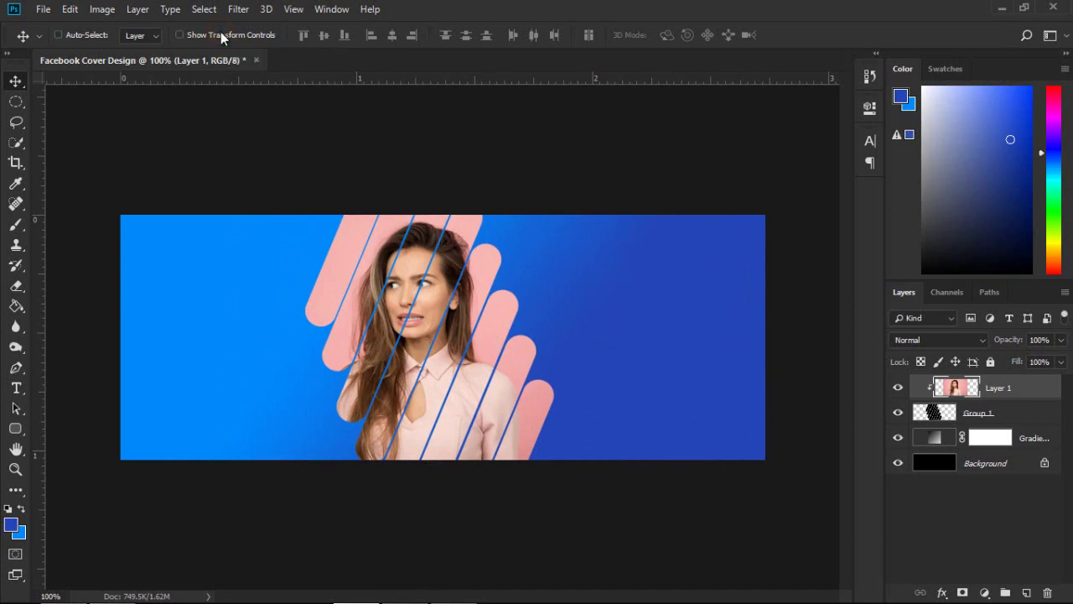
- Select Group 1 together with the photo layer and show their transform handles
{"action": "key", "text": "ctrl+plus"}
{"action": "key", "text": "ctrl+minus"}
{"action": "left_click", "coordinate": [979, 413]}
{"action": "left_click", "coordinate": [996, 391], "text": "shift"}
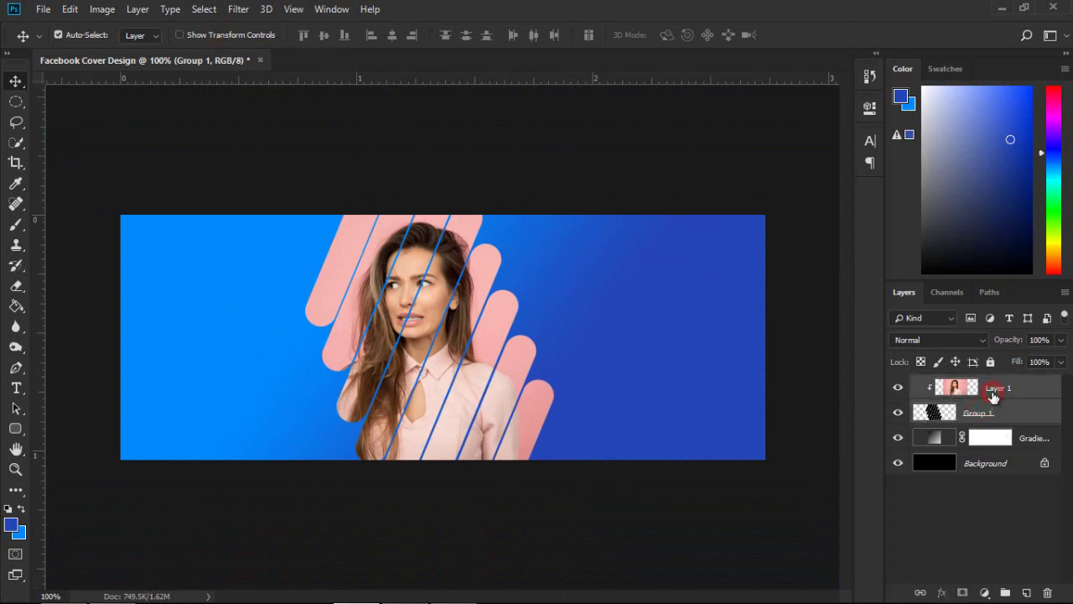
{"action": "left_click", "coordinate": [249, 36]}
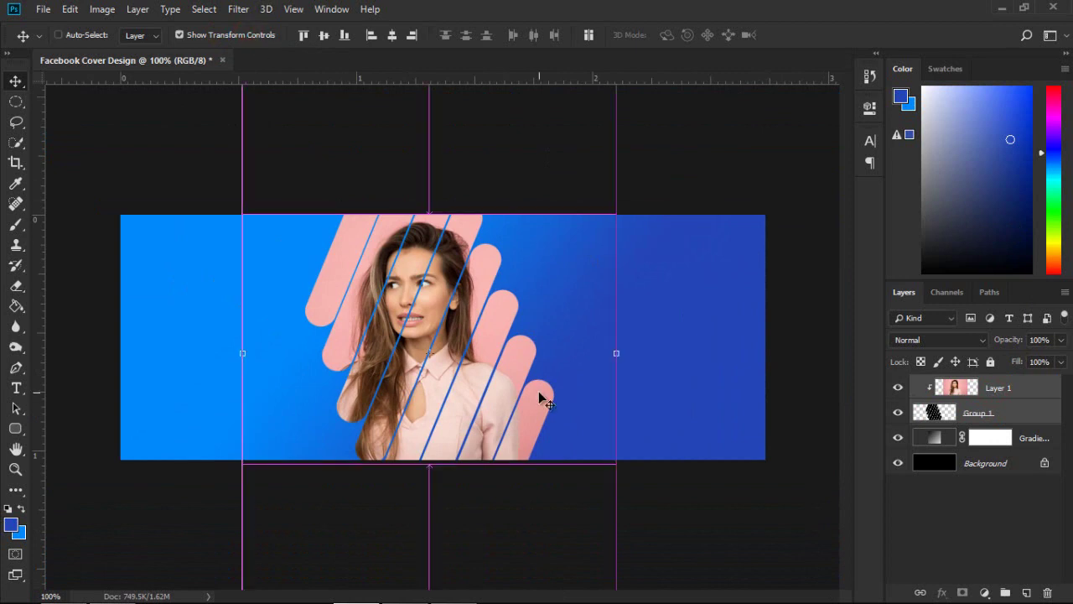
- Rotate the stripes and photo about -7.4° and enlarge the portrait to 111%
{"action": "key", "text": "ctrl+minus"}
{"action": "left_click_drag", "start_coordinate": [571, 547], "coordinate": [597, 531]}
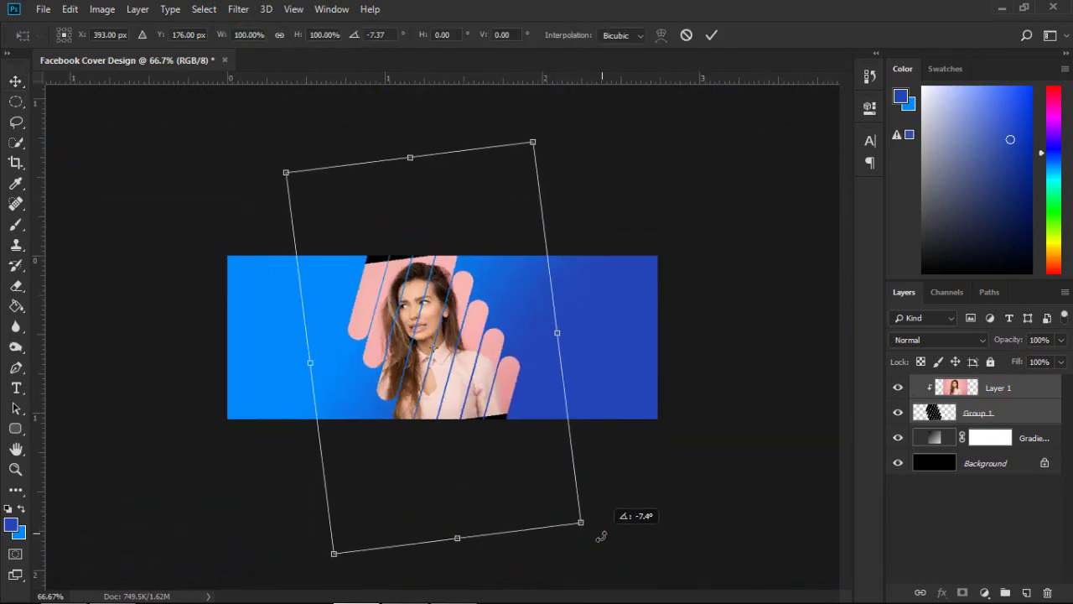
{"action": "key", "text": "Return"}
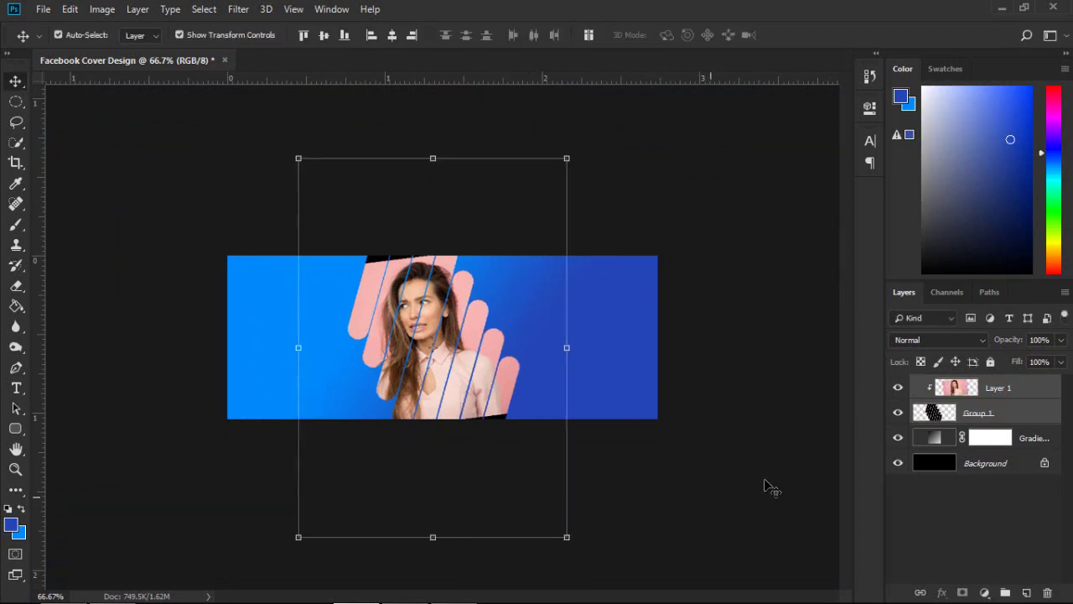
{"action": "left_click", "coordinate": [983, 388]}
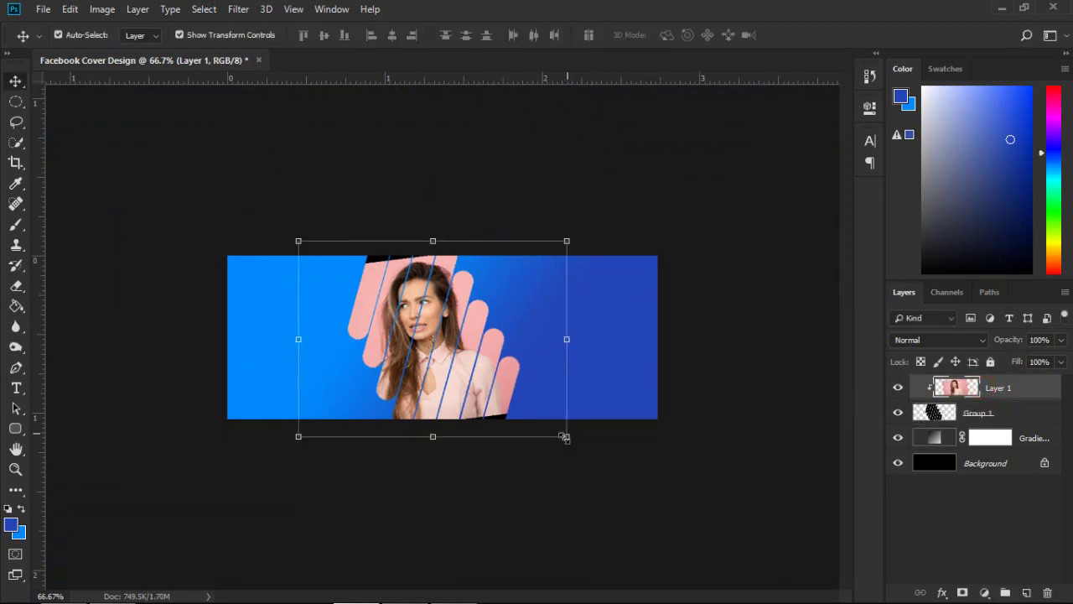
{"action": "left_click_drag", "start_coordinate": [564, 436], "coordinate": [582, 447]}
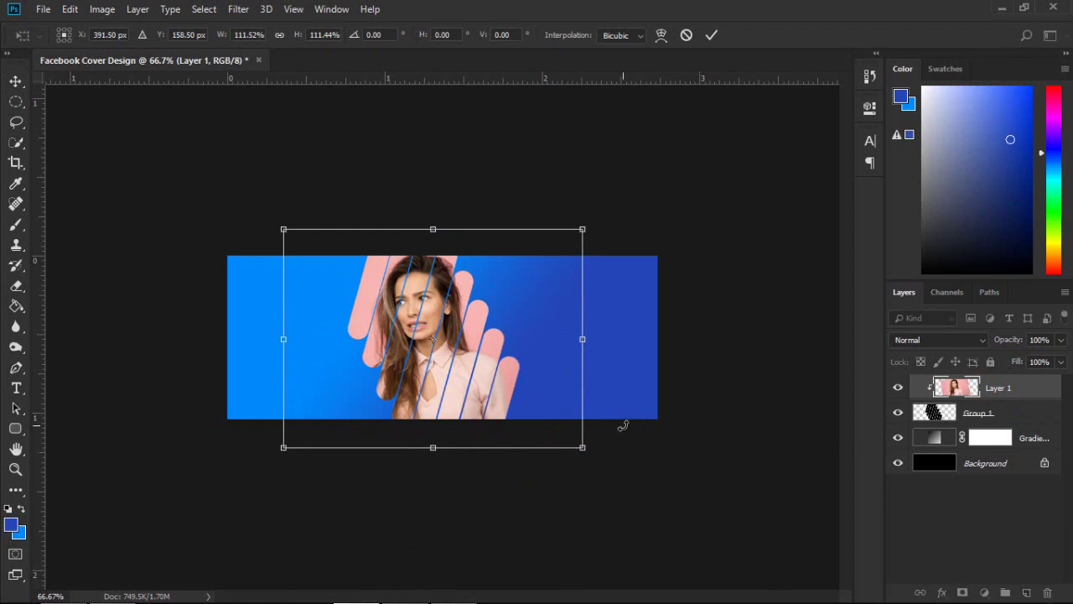
{"action": "key", "text": "Return"}
- Select the stripe group and photo layer together and group them into Group 2
{"action": "key", "text": "ctrl+plus"}
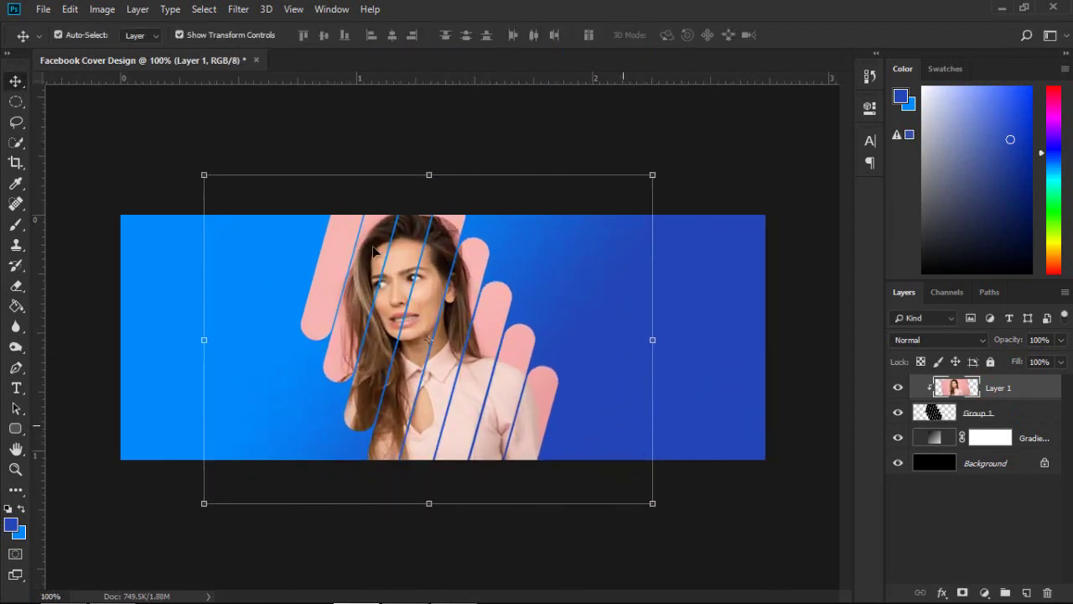
{"action": "left_click", "coordinate": [180, 35]}
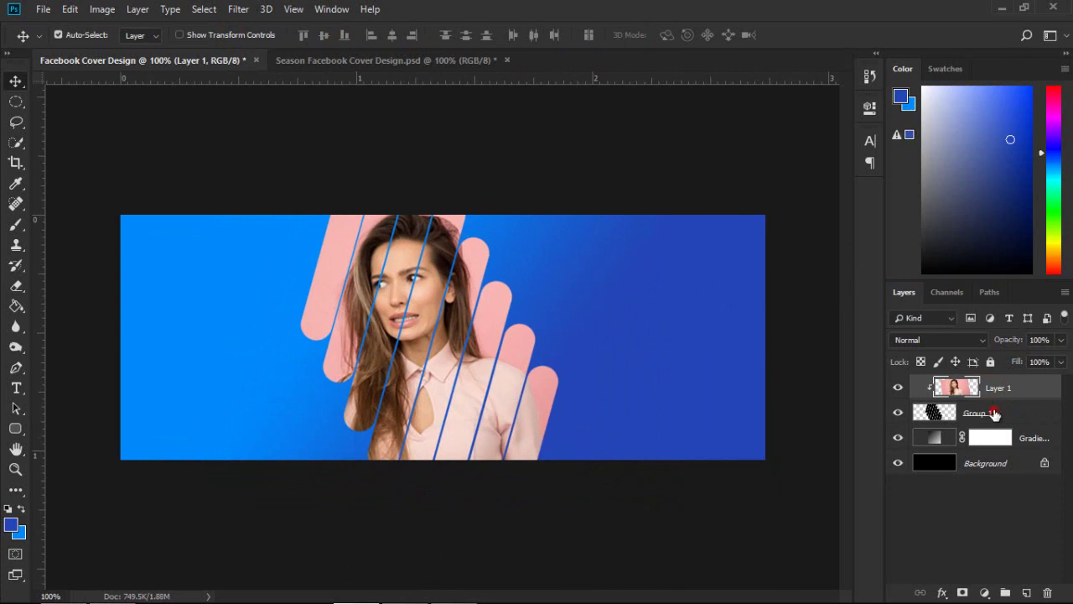
{"action": "left_click", "coordinate": [994, 412], "text": "shift"}
{"action": "left_click", "coordinate": [1005, 592]}
{"action": "key", "text": "ctrl+a"}
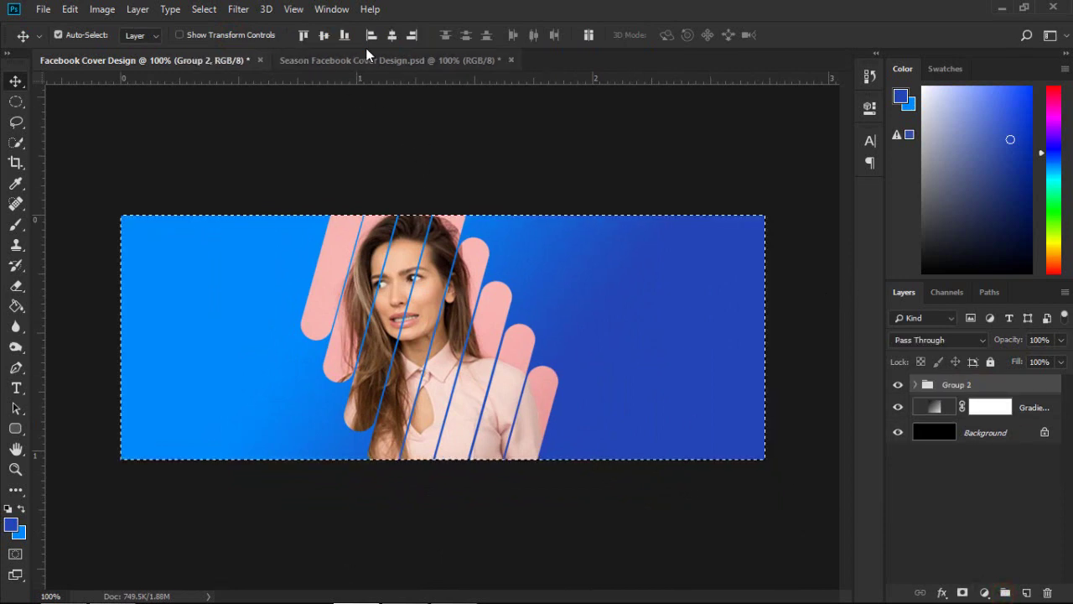
- Centre Group 2 horizontally on the cover, then select the LOGO copy group in the Season document
{"action": "left_click", "coordinate": [392, 35]}
{"action": "key", "text": "ctrl+d"}
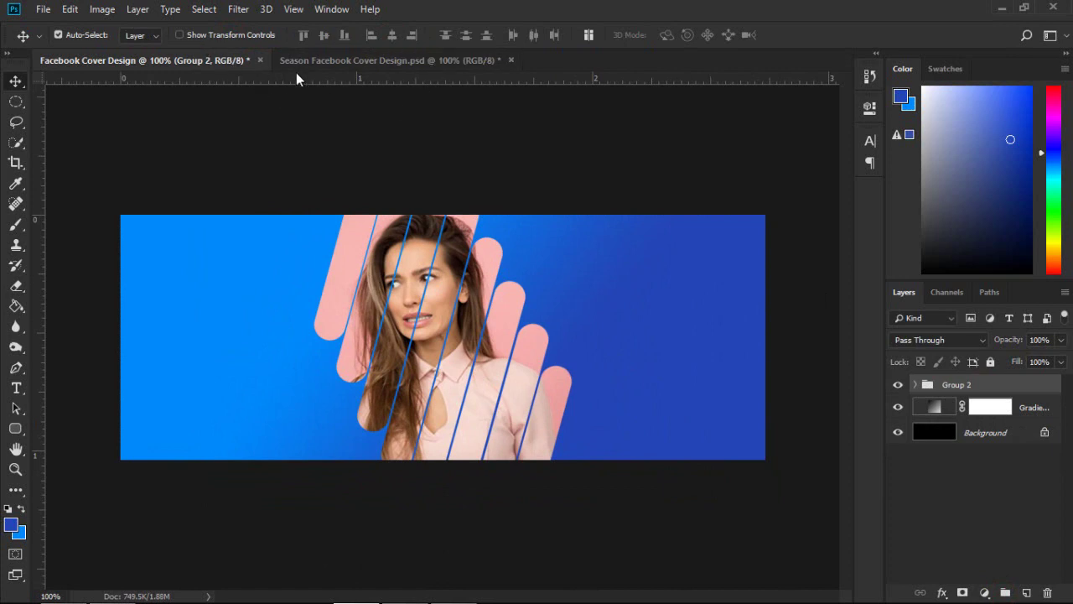
{"action": "left_click", "coordinate": [335, 62]}
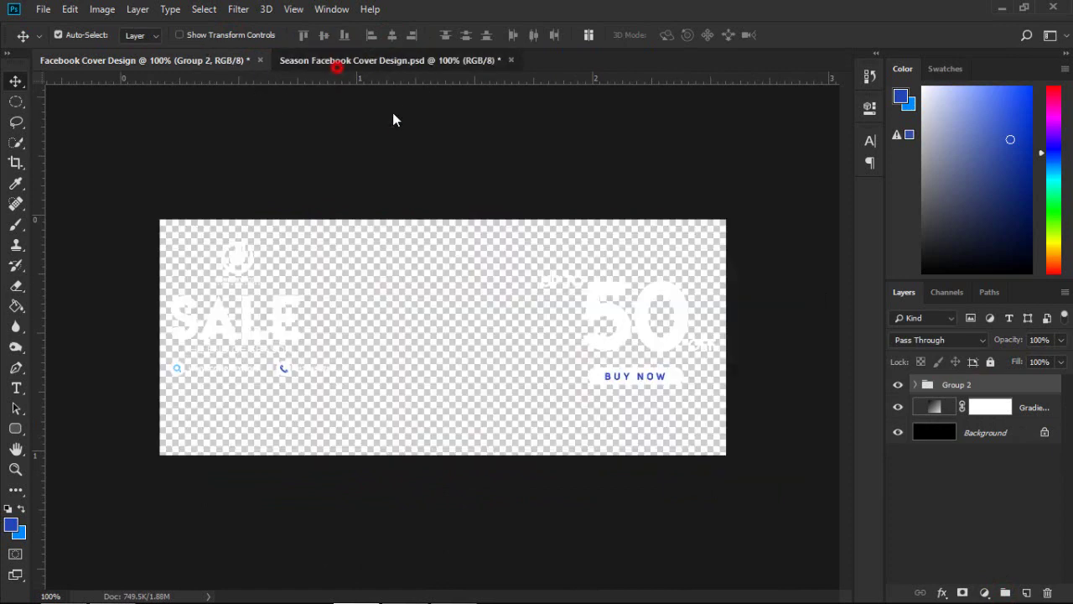
{"action": "left_click", "coordinate": [239, 265]}
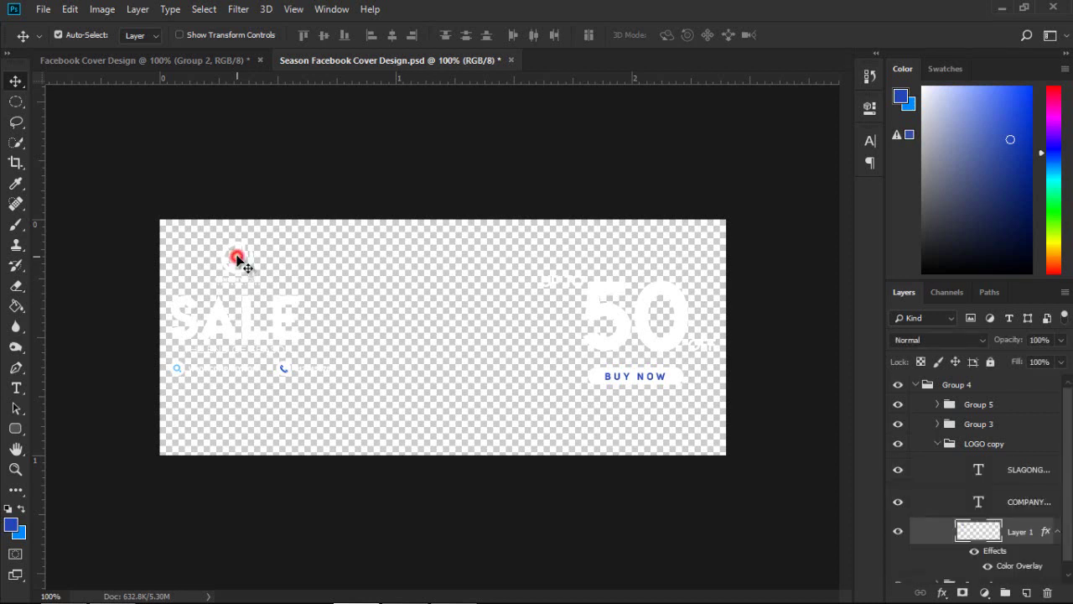
{"action": "left_click", "coordinate": [930, 443]}
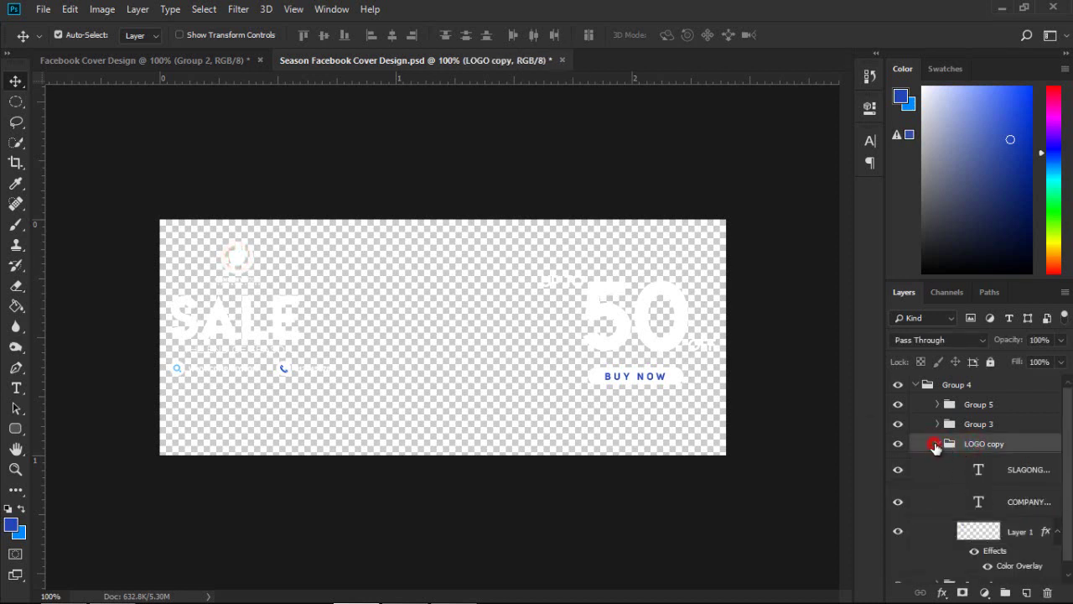
{"action": "left_click", "coordinate": [935, 444]}
- Fill a new bottom layer with black using the Paint Bucket and default colours
{"action": "left_click", "coordinate": [16, 306]}
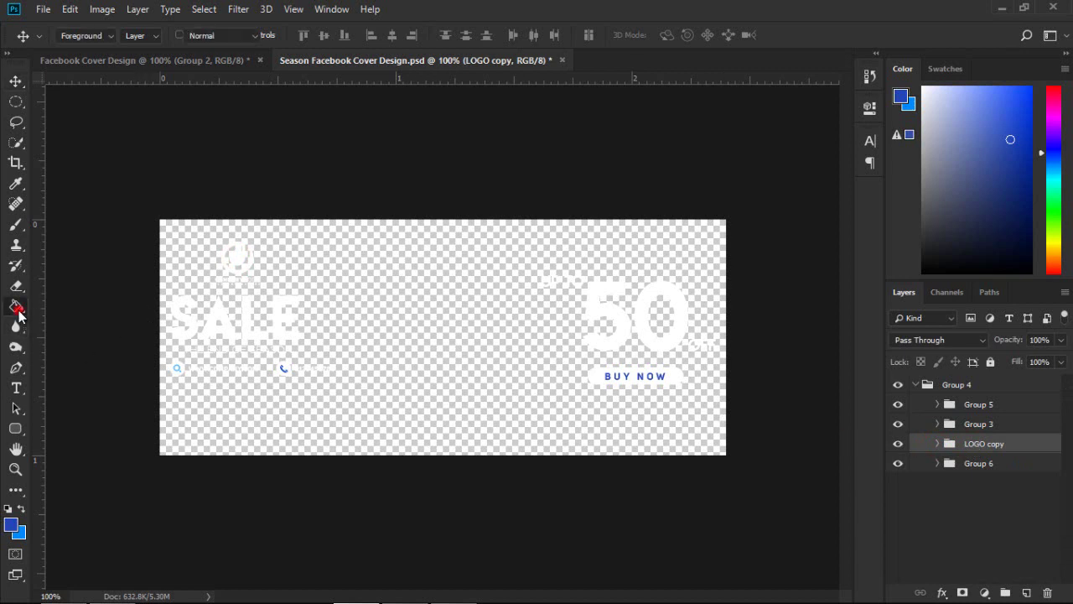
{"action": "left_click", "coordinate": [10, 508]}
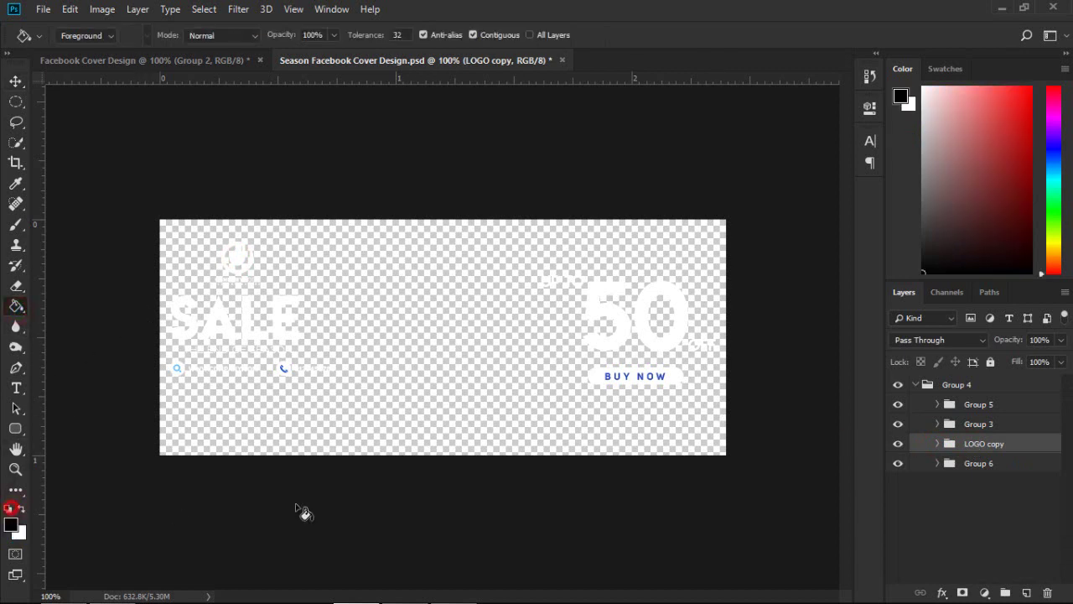
{"action": "left_click", "coordinate": [1047, 592]}
{"action": "left_click", "coordinate": [757, 237]}
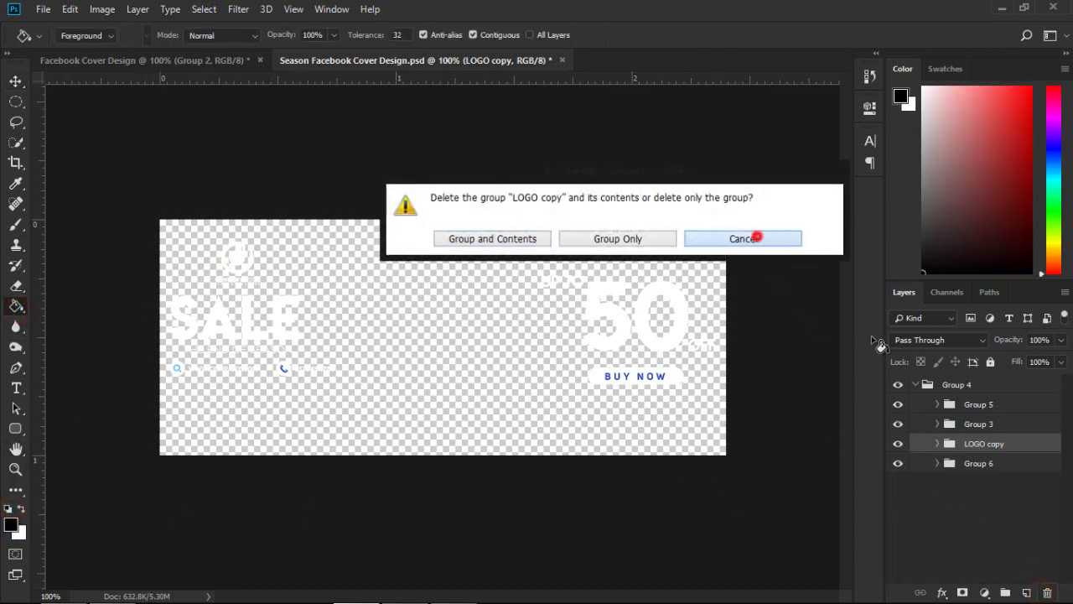
{"action": "left_click", "coordinate": [1020, 592]}
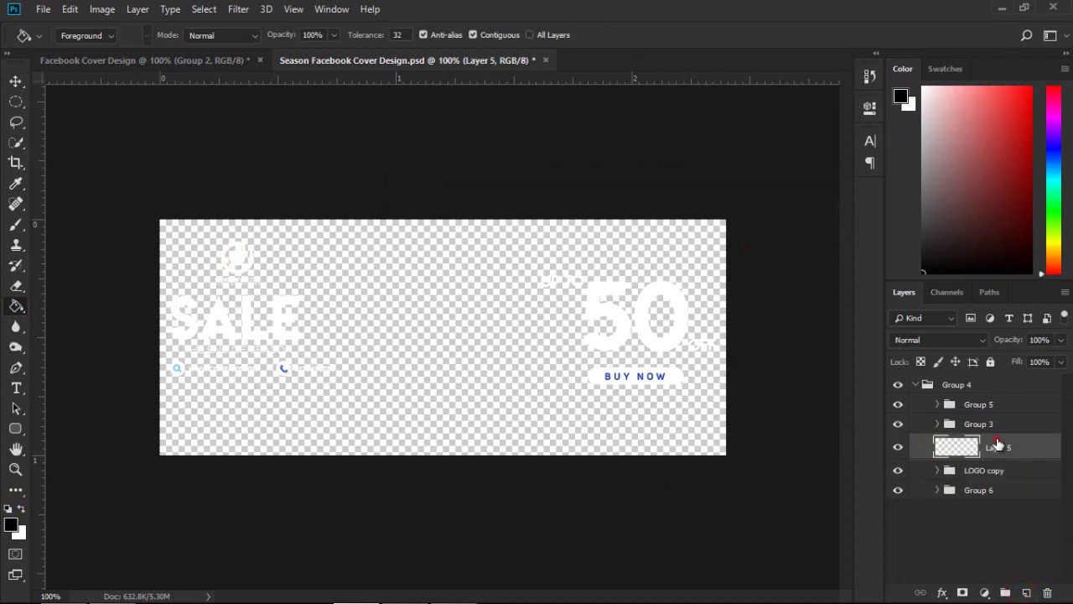
{"action": "left_click_drag", "start_coordinate": [997, 446], "coordinate": [1002, 503]}
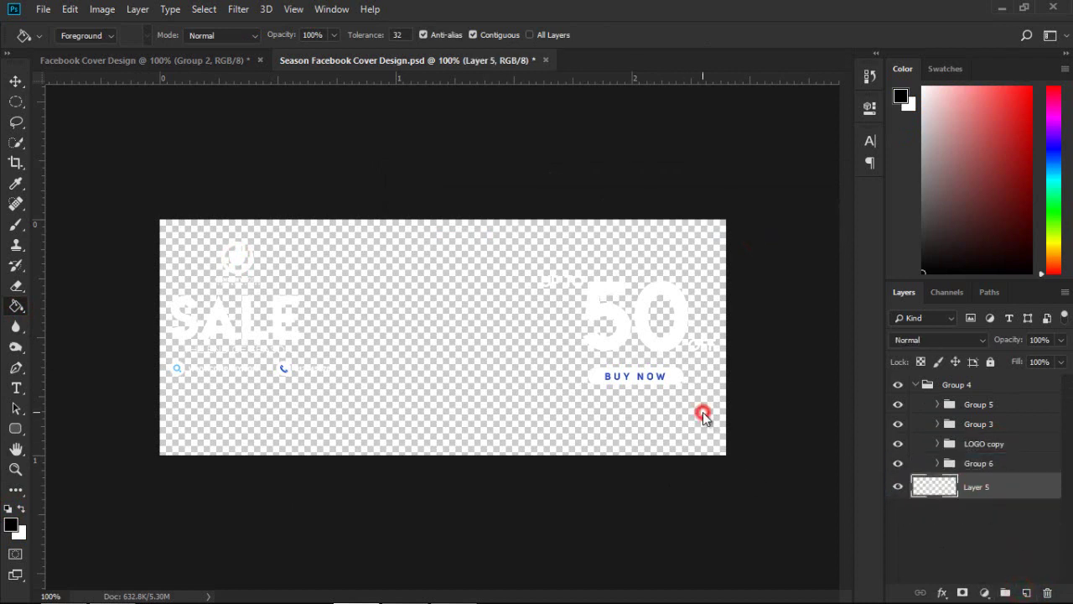
{"action": "left_click", "coordinate": [700, 415]}
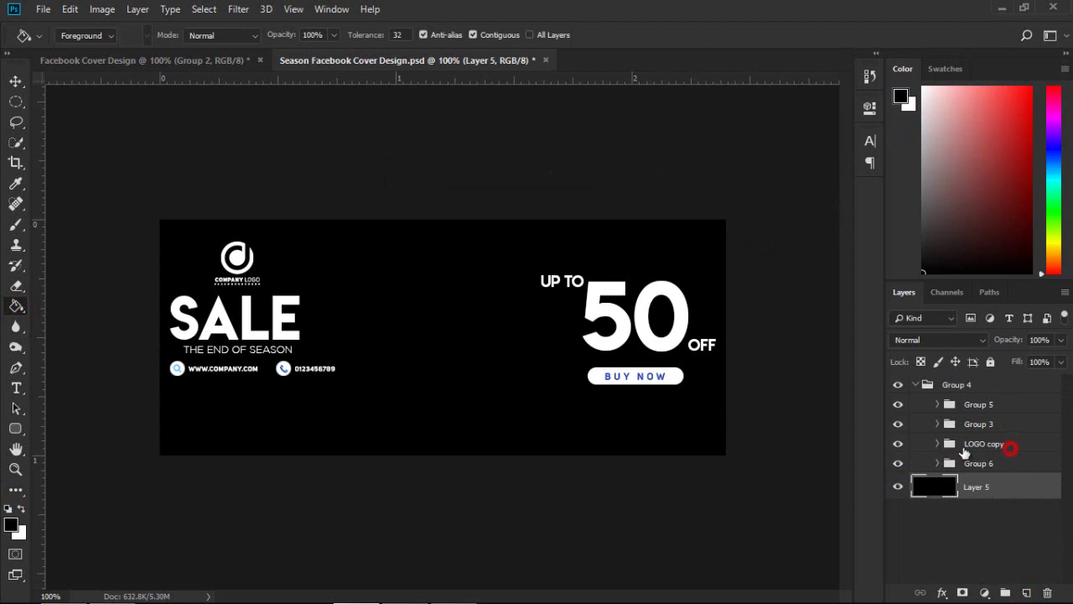
{"action": "left_click", "coordinate": [964, 448]}
{"action": "left_click", "coordinate": [17, 81]}
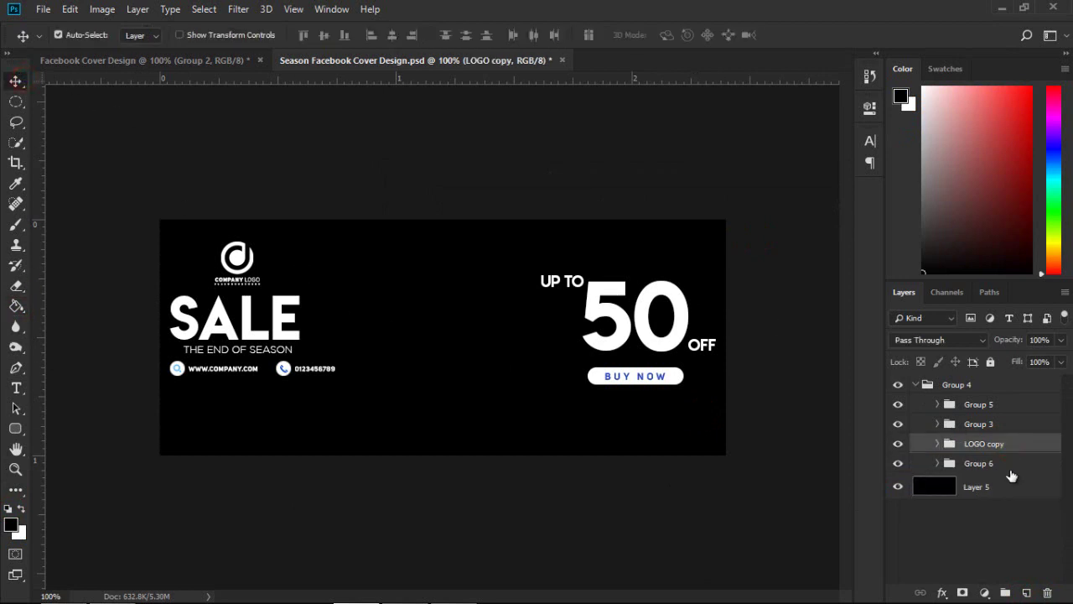
- Copy the LOGO copy group into Facebook Cover Design and nudge the logo slightly lower
{"action": "mouse_move", "coordinate": [218, 211]}
{"action": "left_mouse_down"}
{"action": "mouse_move", "coordinate": [139, 65]}
{"action": "mouse_move", "coordinate": [205, 252]}
{"action": "left_mouse_up"}
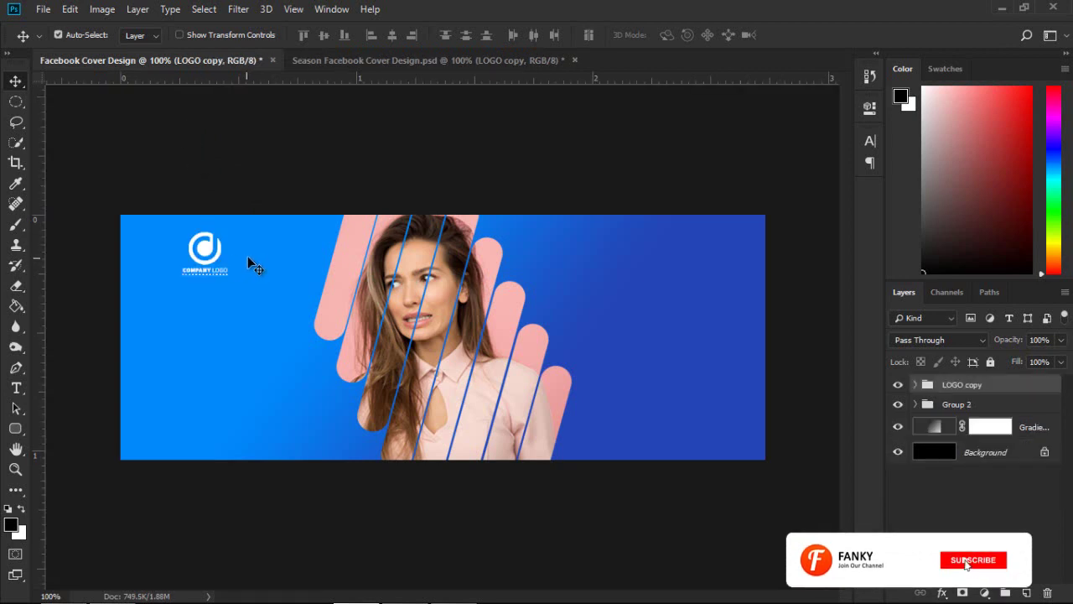
{"action": "left_click", "coordinate": [202, 260]}
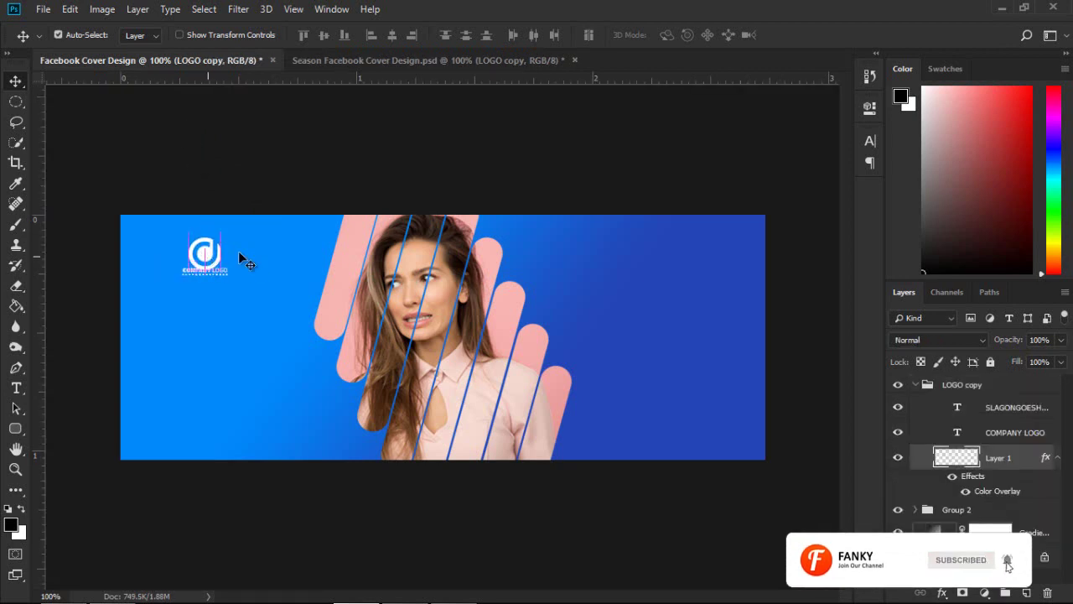
{"action": "left_click", "coordinate": [914, 384]}
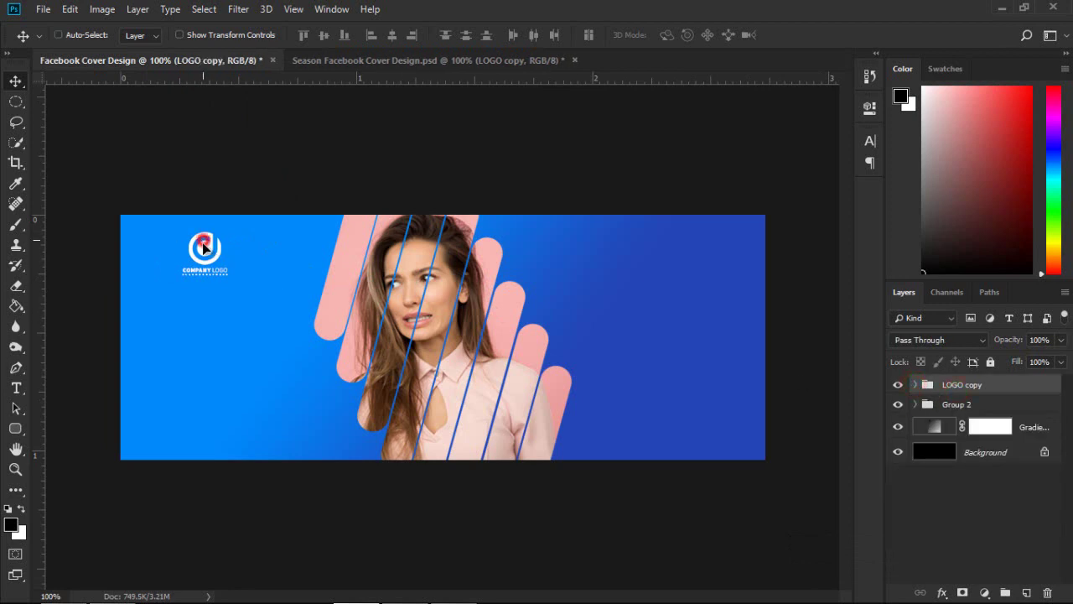
{"action": "left_click_drag", "start_coordinate": [203, 248], "coordinate": [205, 258]}
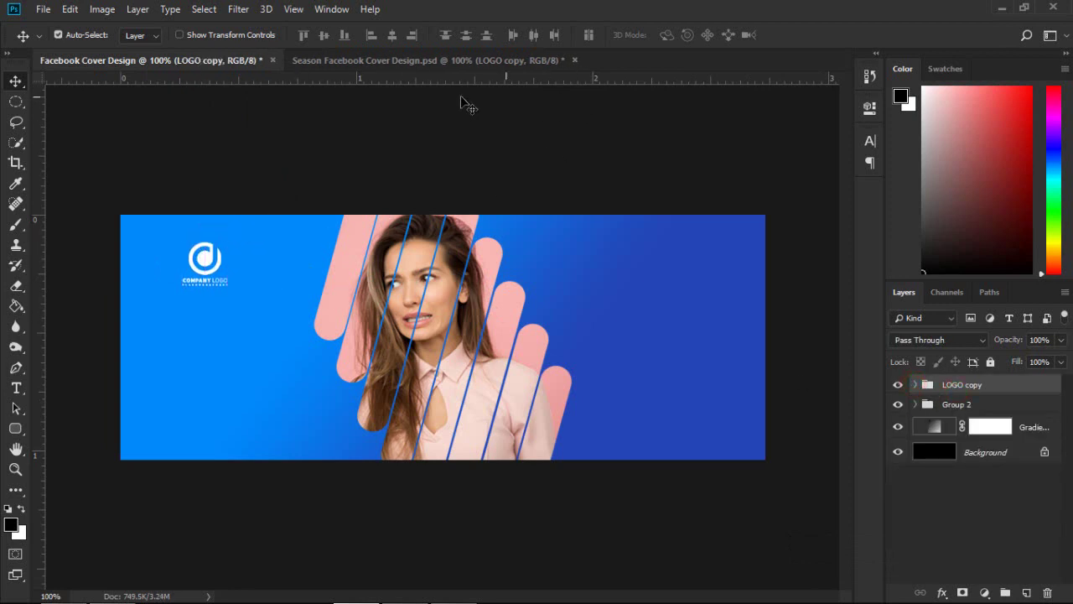
- Copy the SALE / THE END OF SEASON Group 6 into the cover, below the logo
{"action": "left_click", "coordinate": [371, 62]}
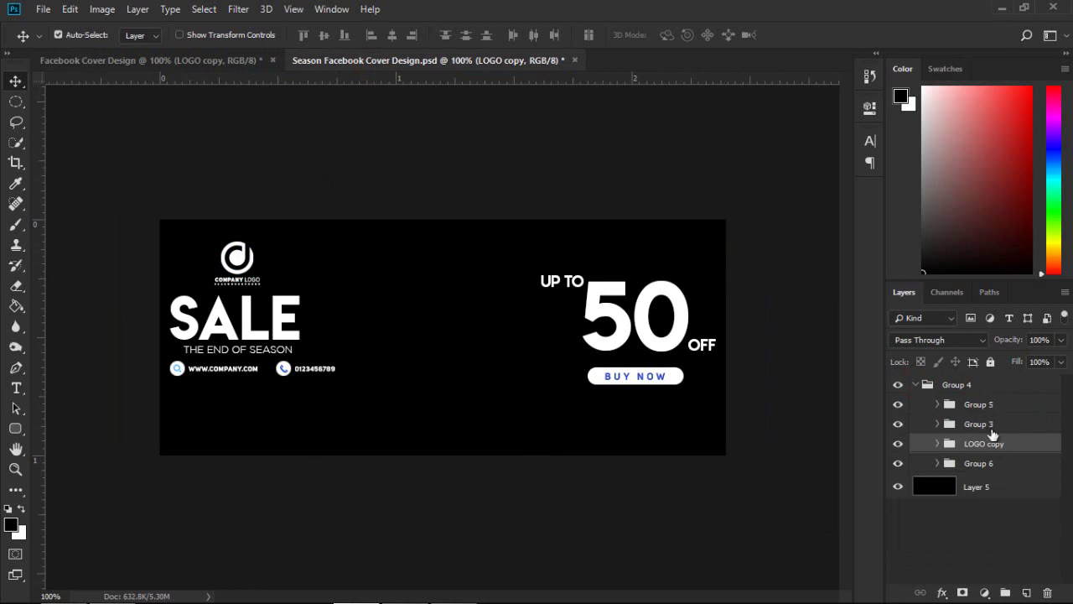
{"action": "left_click", "coordinate": [992, 461]}
{"action": "left_click_drag", "start_coordinate": [243, 314], "coordinate": [159, 88]}
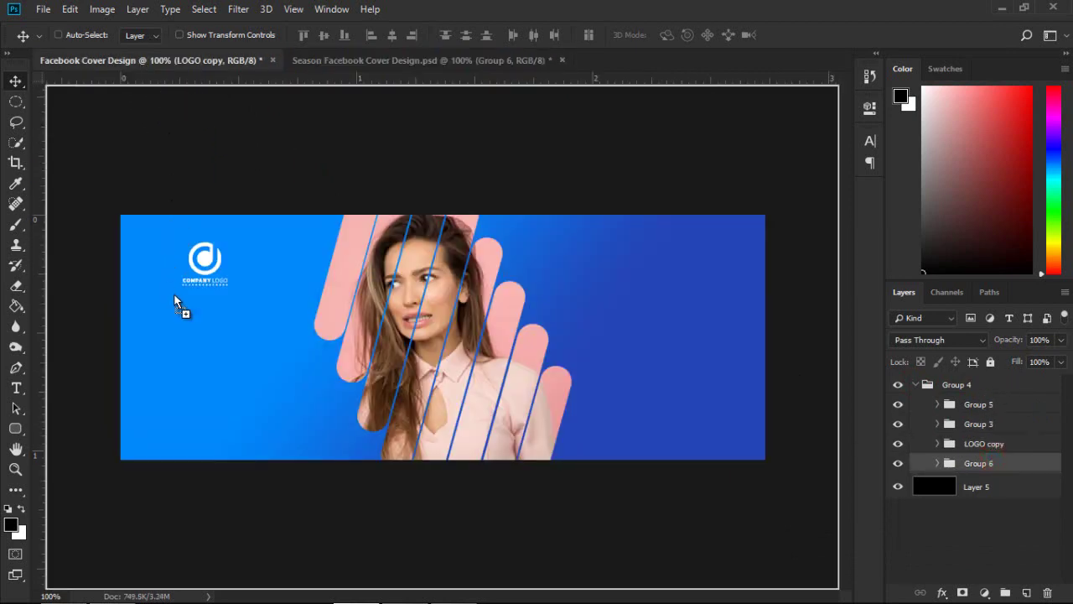
{"action": "mouse_move", "coordinate": [174, 293]}
{"action": "left_mouse_down"}
{"action": "mouse_move", "coordinate": [181, 315]}
{"action": "mouse_move", "coordinate": [251, 330]}
{"action": "left_mouse_up"}
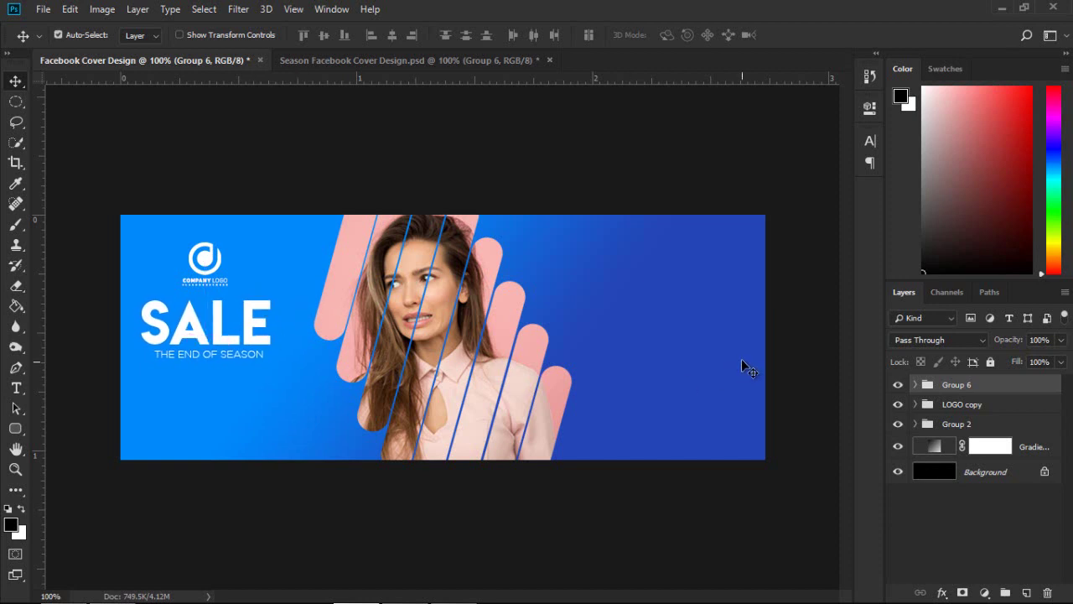
{"action": "left_click", "coordinate": [428, 55]}
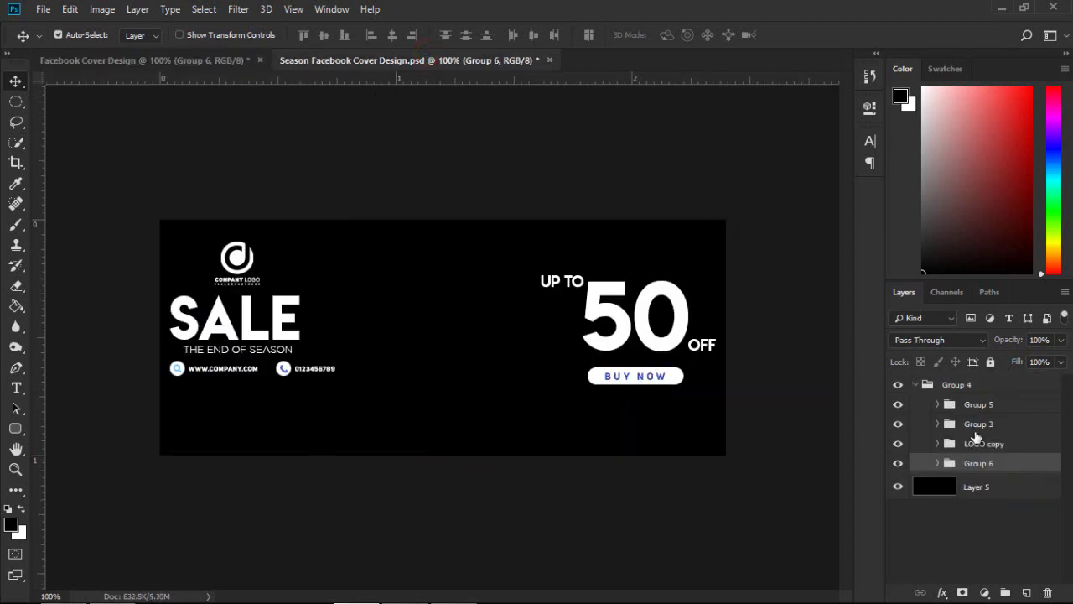
- Copy the website and phone contact row into the blue cover under SALE
{"action": "left_click", "coordinate": [900, 424]}
{"action": "left_click", "coordinate": [898, 411]}
{"action": "left_click", "coordinate": [978, 404]}
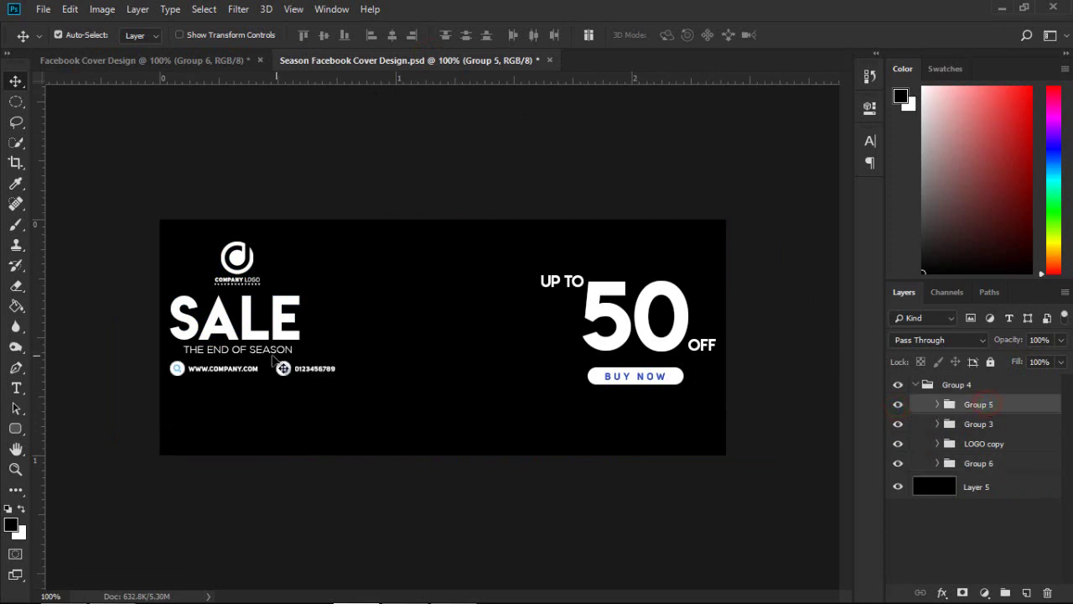
{"action": "mouse_move", "coordinate": [244, 374]}
{"action": "left_mouse_down"}
{"action": "mouse_move", "coordinate": [151, 132]}
{"action": "mouse_move", "coordinate": [196, 395]}
{"action": "left_mouse_up"}
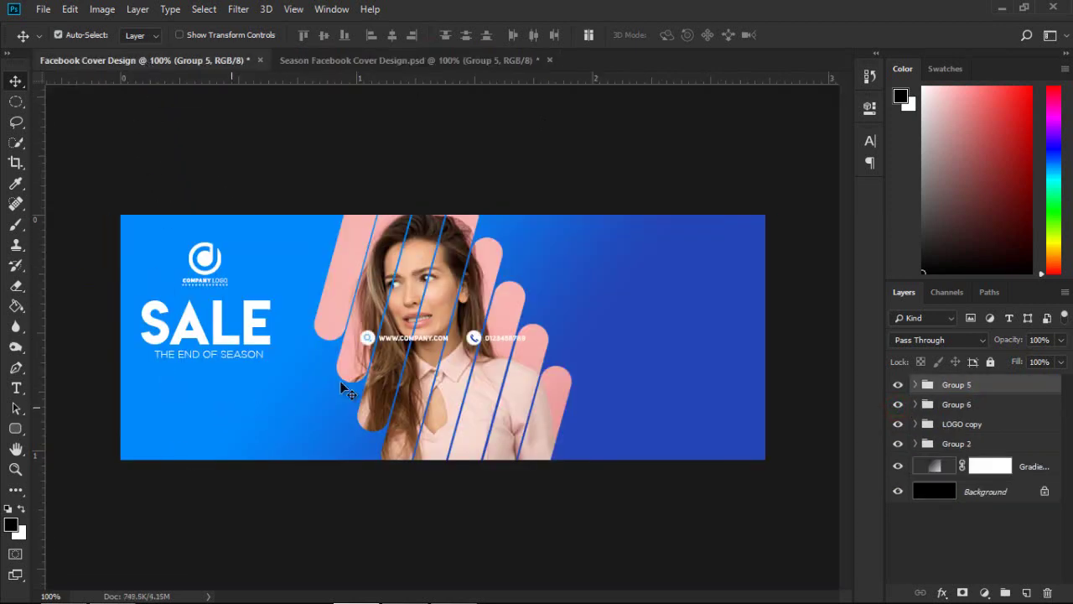
{"action": "left_click_drag", "start_coordinate": [403, 341], "coordinate": [164, 378]}
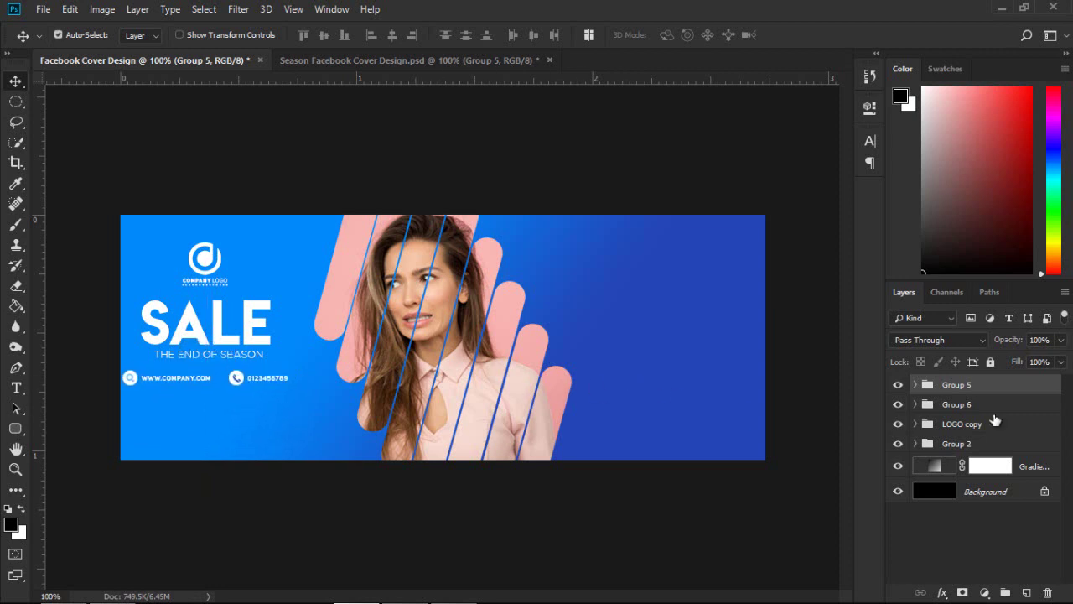
- Shift the logo, SALE and contact groups together slightly to the right
{"action": "left_click", "coordinate": [980, 425], "text": "shift"}
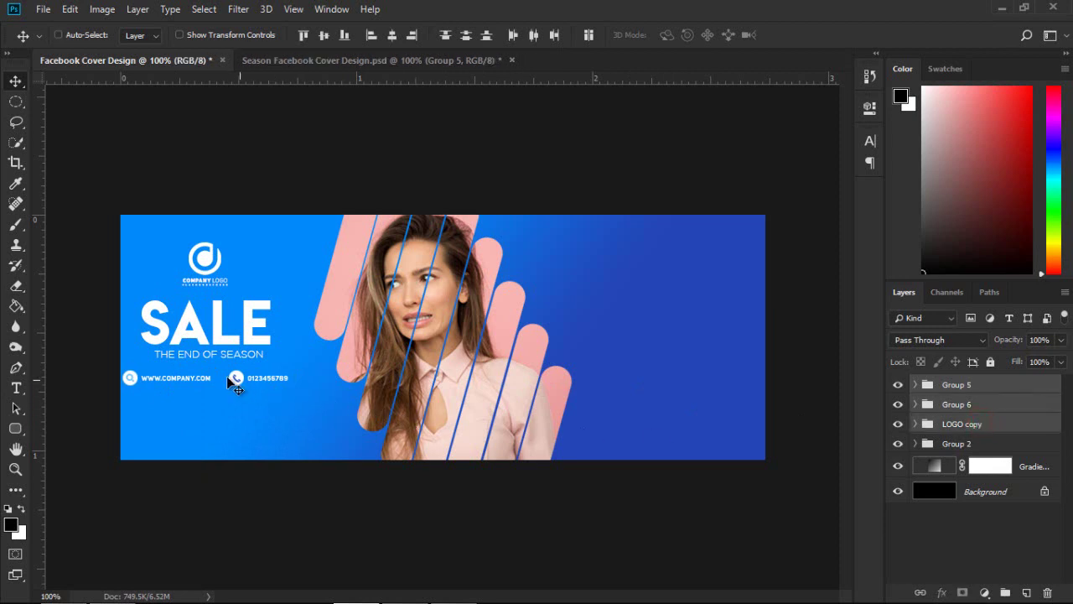
{"action": "left_click_drag", "start_coordinate": [222, 329], "coordinate": [236, 331]}
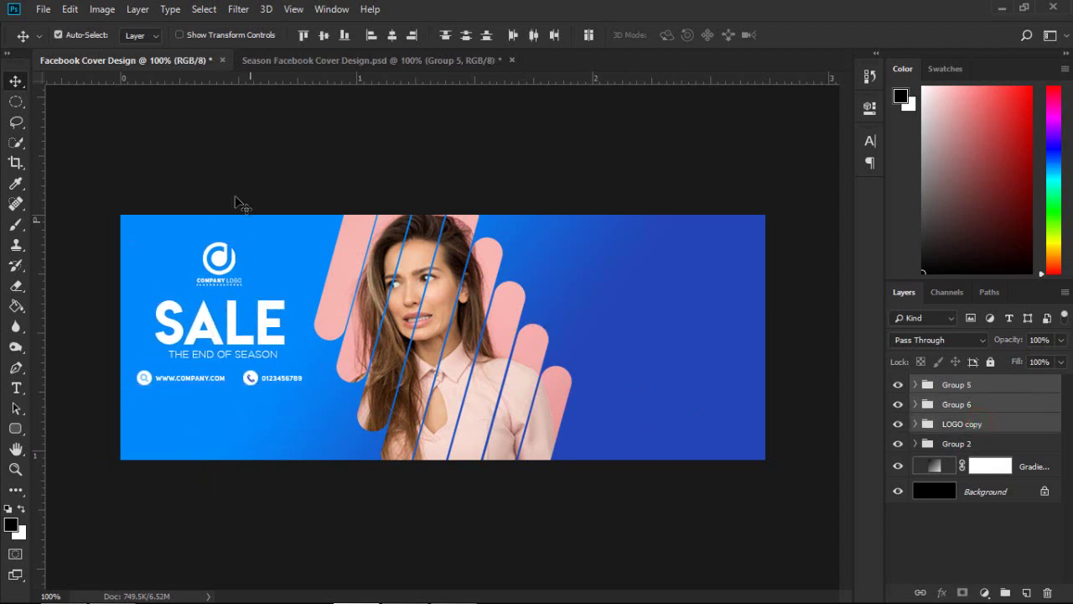
{"action": "left_click", "coordinate": [308, 64]}
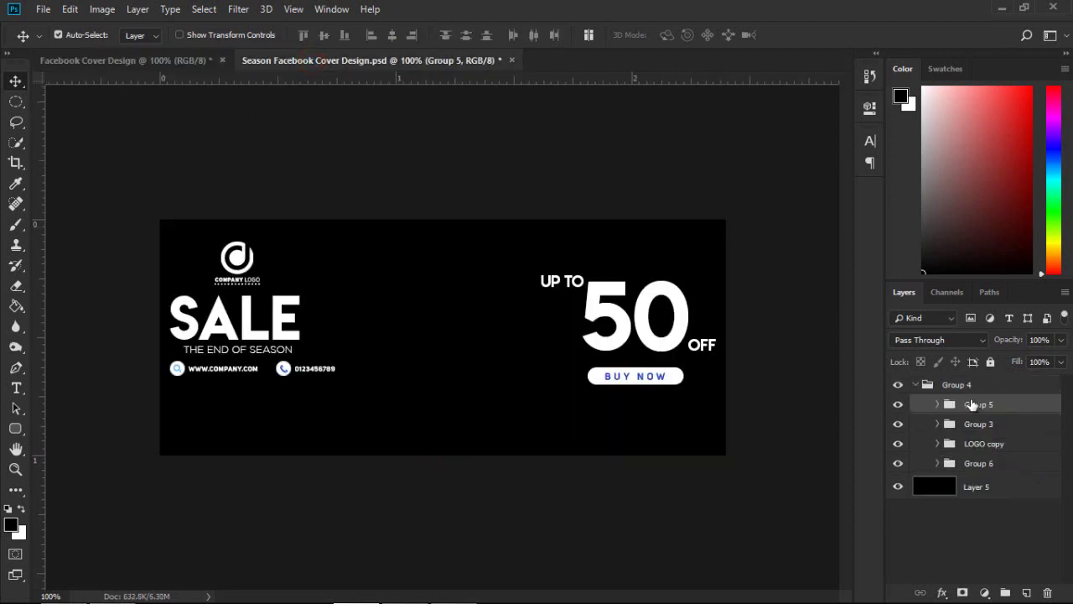
- Find Group 3 by toggling layer visibility and drag UP TO 50 OFF / BUY NOW to the cover's right
{"action": "left_click", "coordinate": [974, 462]}
{"action": "left_click", "coordinate": [897, 462]}
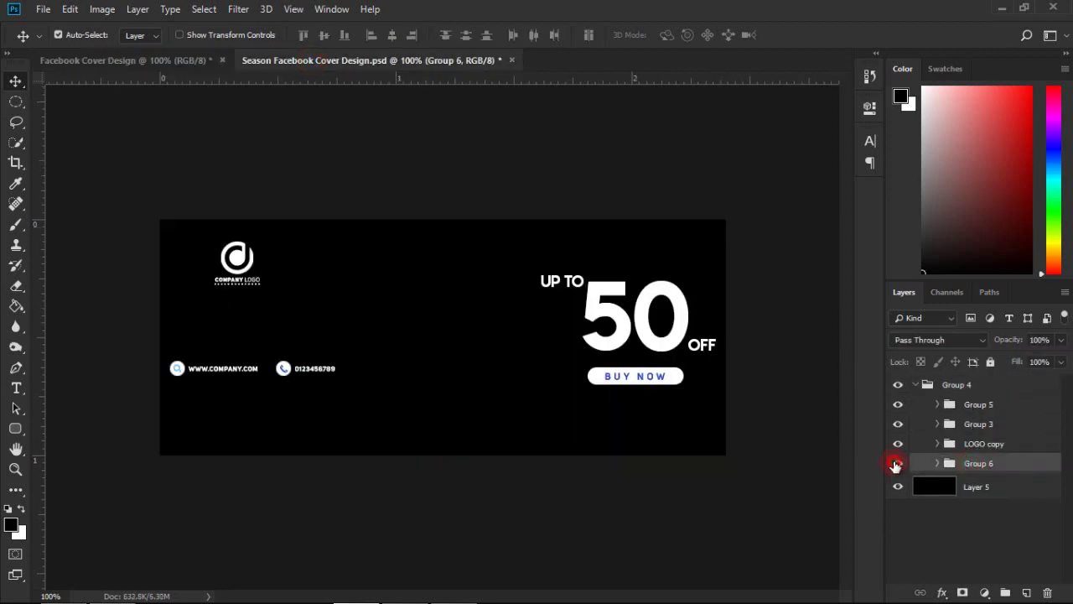
{"action": "left_click", "coordinate": [896, 464]}
{"action": "left_click", "coordinate": [899, 404]}
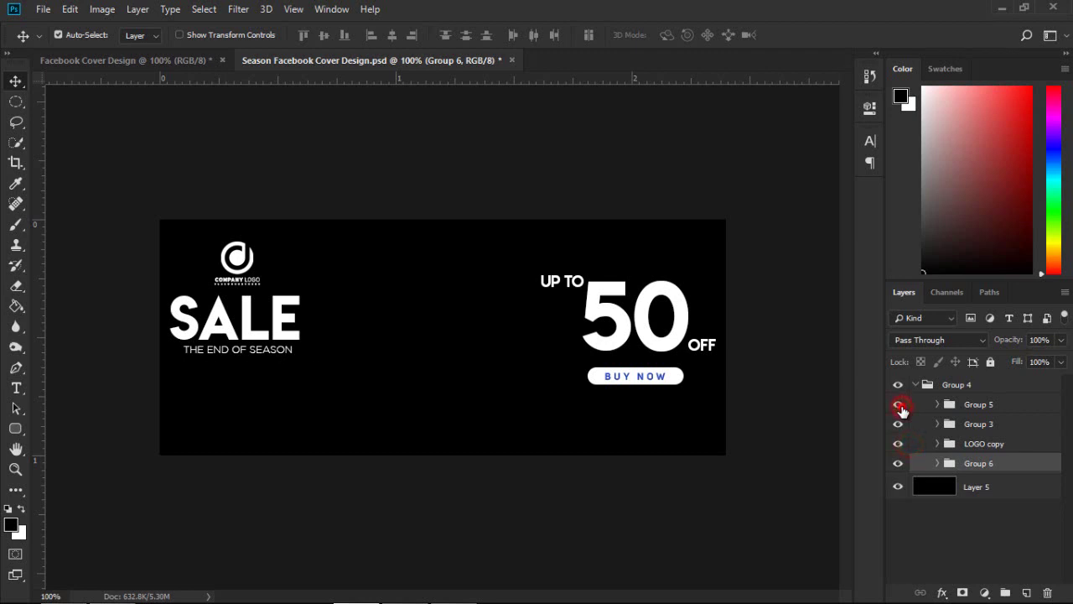
{"action": "left_click", "coordinate": [897, 424]}
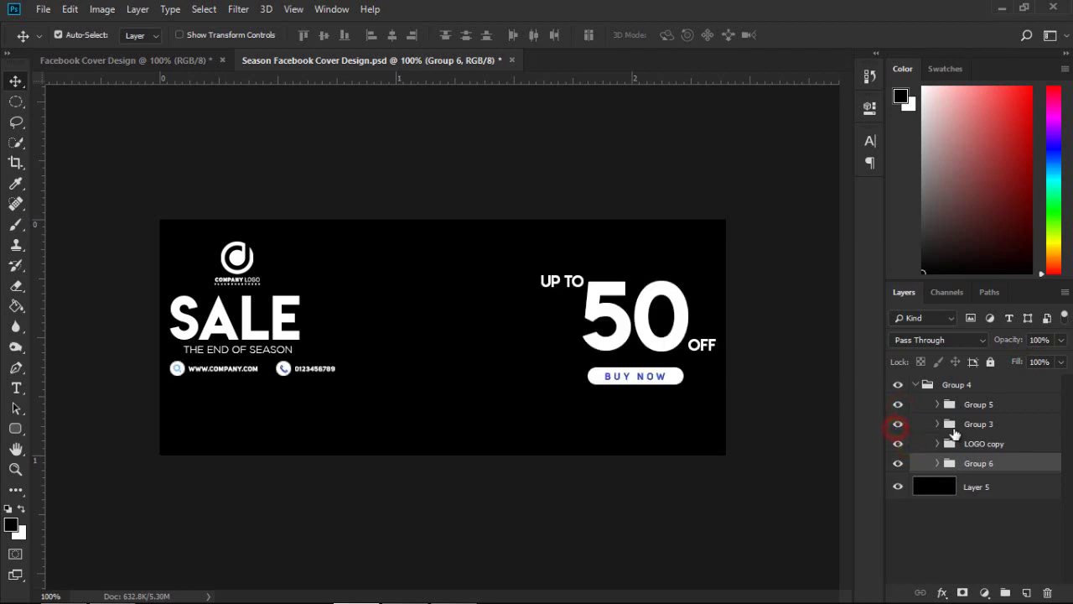
{"action": "left_click", "coordinate": [977, 425]}
{"action": "mouse_move", "coordinate": [589, 319]}
{"action": "left_mouse_down"}
{"action": "mouse_move", "coordinate": [662, 307]}
{"action": "mouse_move", "coordinate": [707, 334]}
{"action": "mouse_move", "coordinate": [707, 351]}
{"action": "mouse_move", "coordinate": [704, 343]}
{"action": "left_mouse_up"}
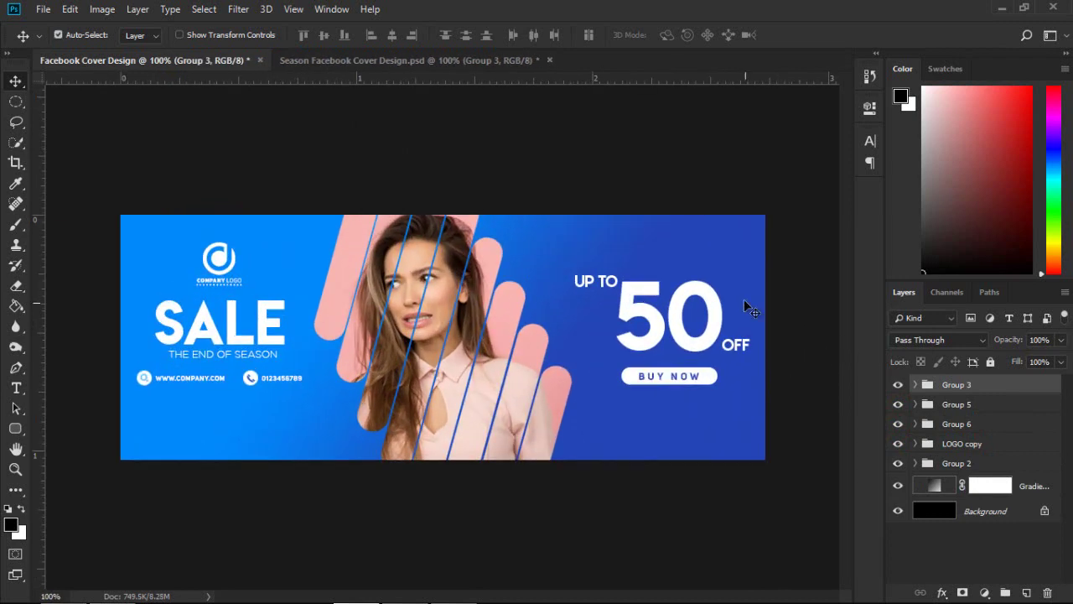
- Close Season Facebook Cover Design.psd without saving its changes
{"action": "left_click", "coordinate": [550, 59]}
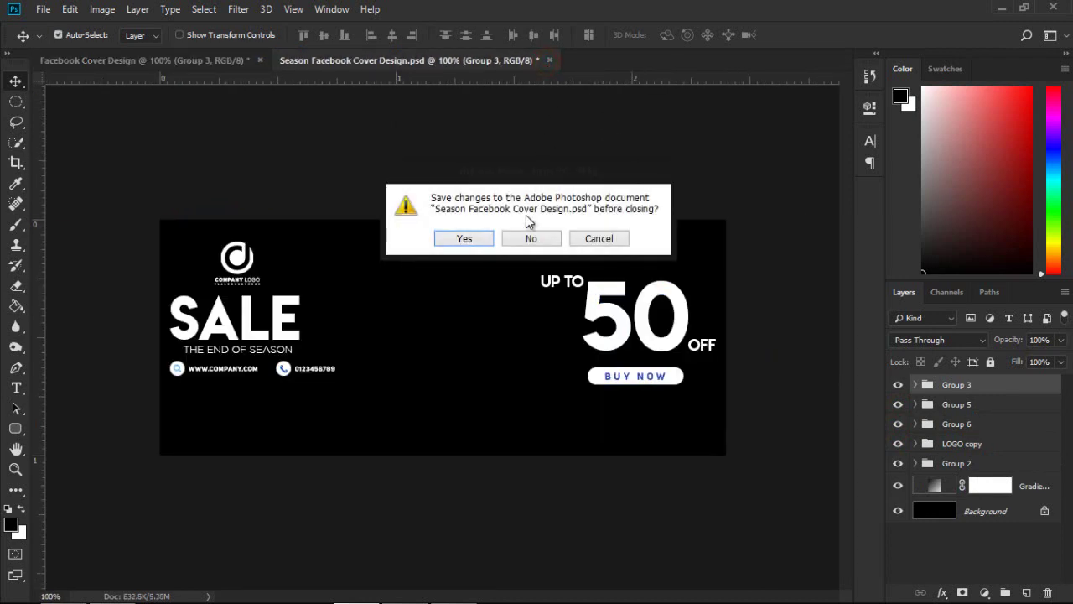
{"action": "left_click", "coordinate": [535, 238]}
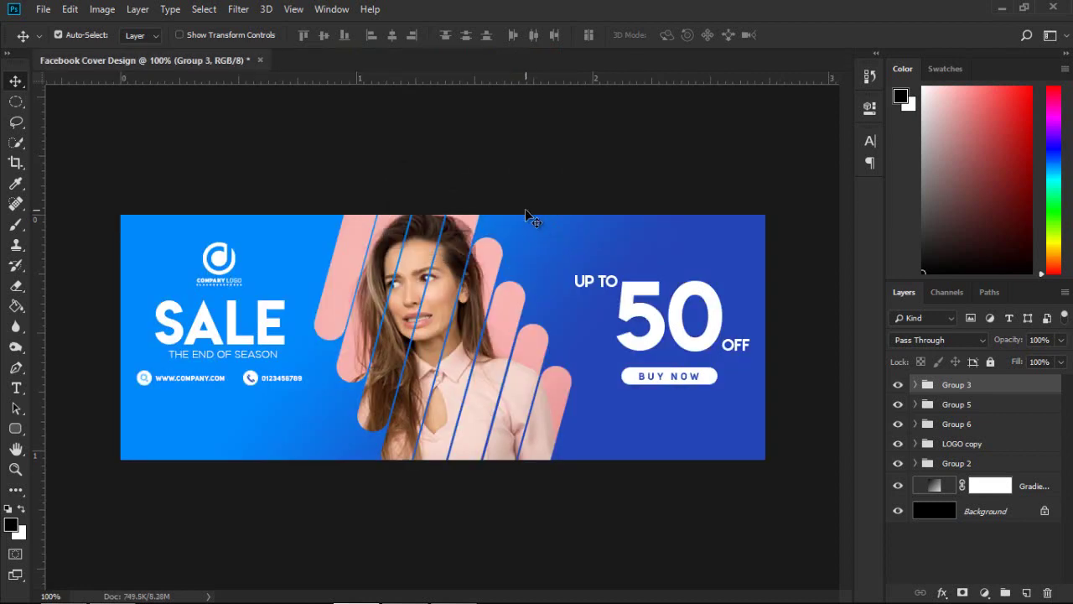